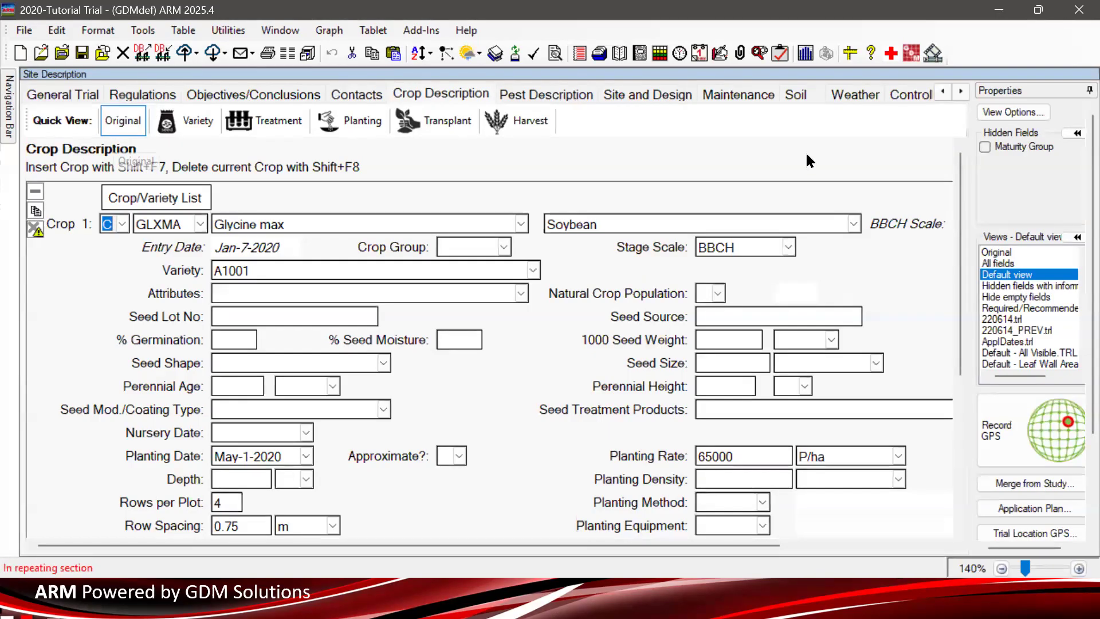
{"action": "scroll", "coordinate": [963, 215], "scroll_direction": "down", "scroll_amount": 1}
{"action": "mouse_move", "coordinate": [961, 213]}
{"action": "left_mouse_down"}
{"action": "mouse_move", "coordinate": [950, 314]}
{"action": "mouse_move", "coordinate": [968, 326]}
{"action": "mouse_move", "coordinate": [969, 365]}
{"action": "mouse_move", "coordinate": [971, 216]}
{"action": "left_mouse_up"}
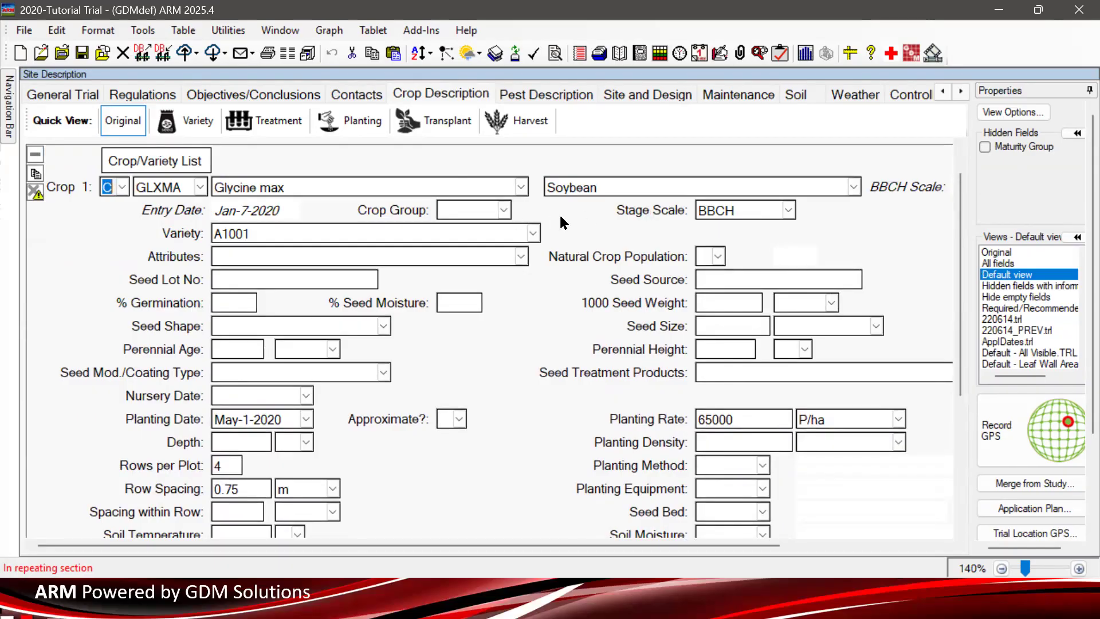
{"action": "scroll", "coordinate": [510, 370], "scroll_direction": "down", "scroll_amount": 4}
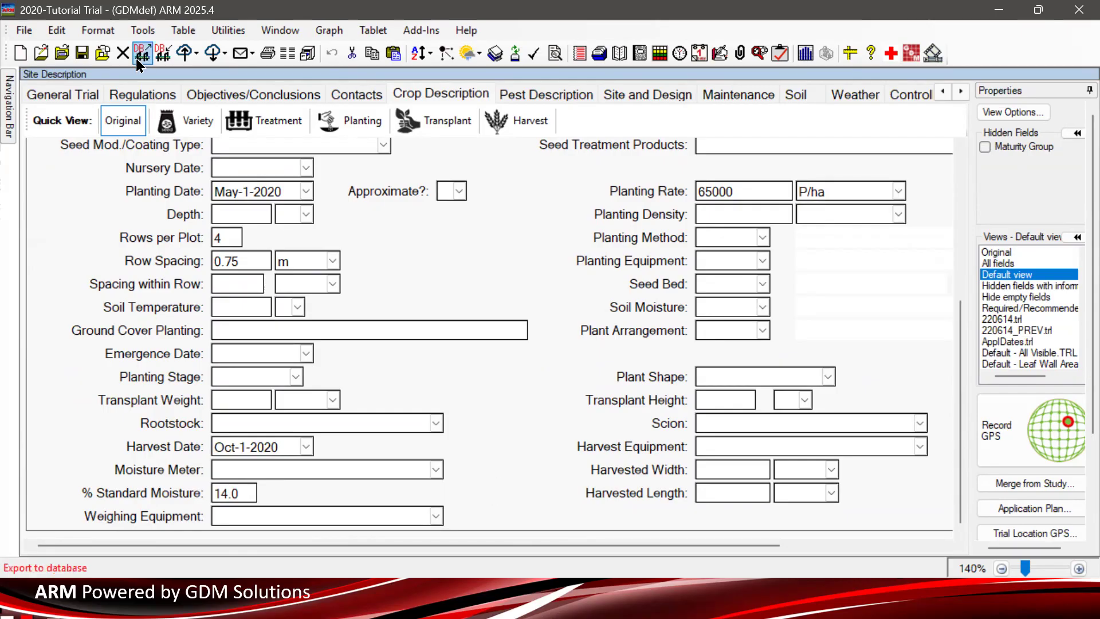
{"action": "left_click", "coordinate": [177, 127]}
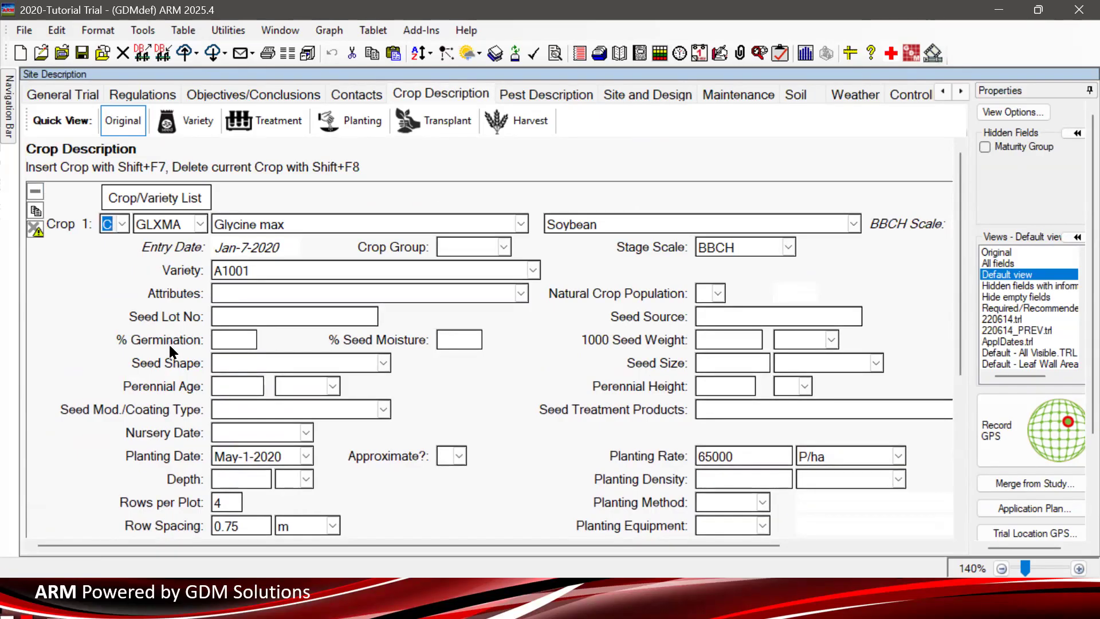
{"action": "left_click", "coordinate": [193, 125]}
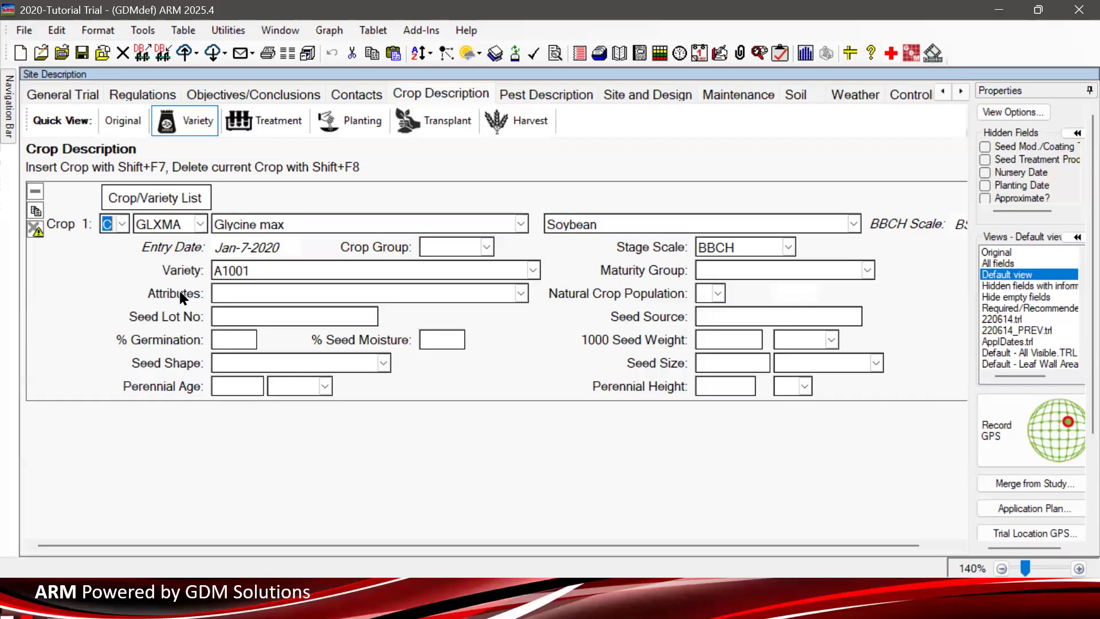
{"action": "left_click", "coordinate": [267, 126]}
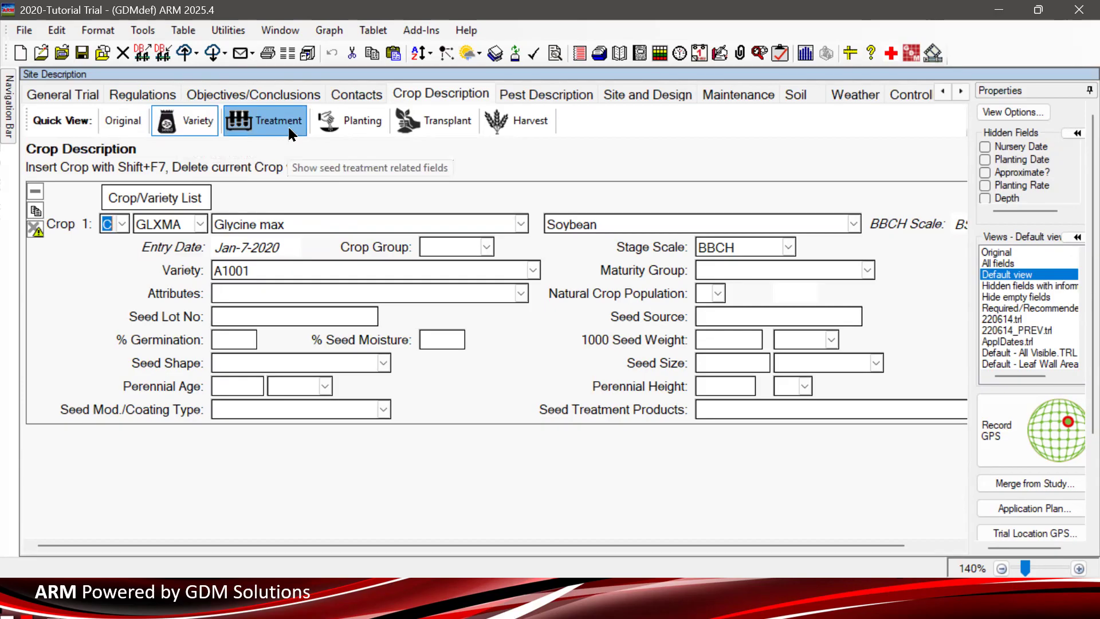
{"action": "left_click", "coordinate": [270, 122]}
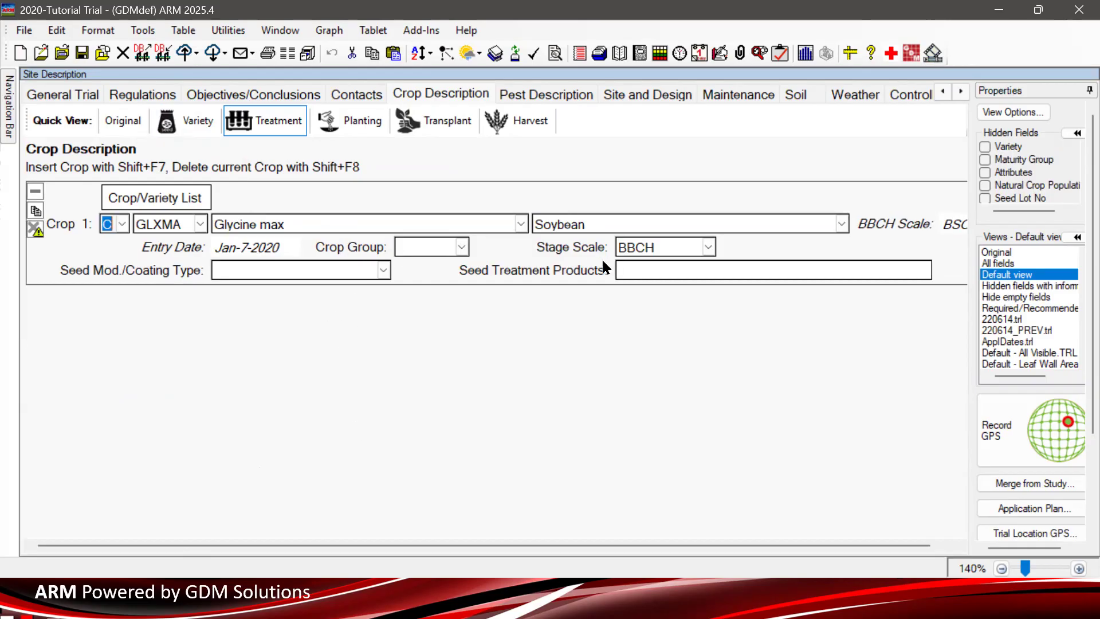
{"action": "left_click", "coordinate": [445, 123]}
{"action": "left_click", "coordinate": [266, 120]}
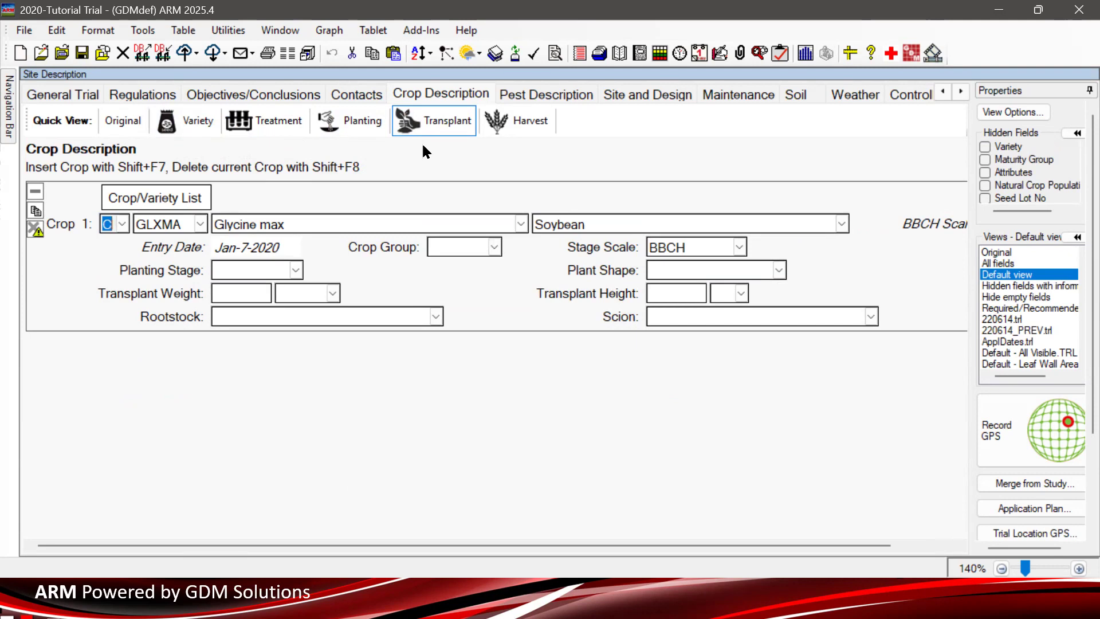
{"action": "left_click", "coordinate": [435, 123]}
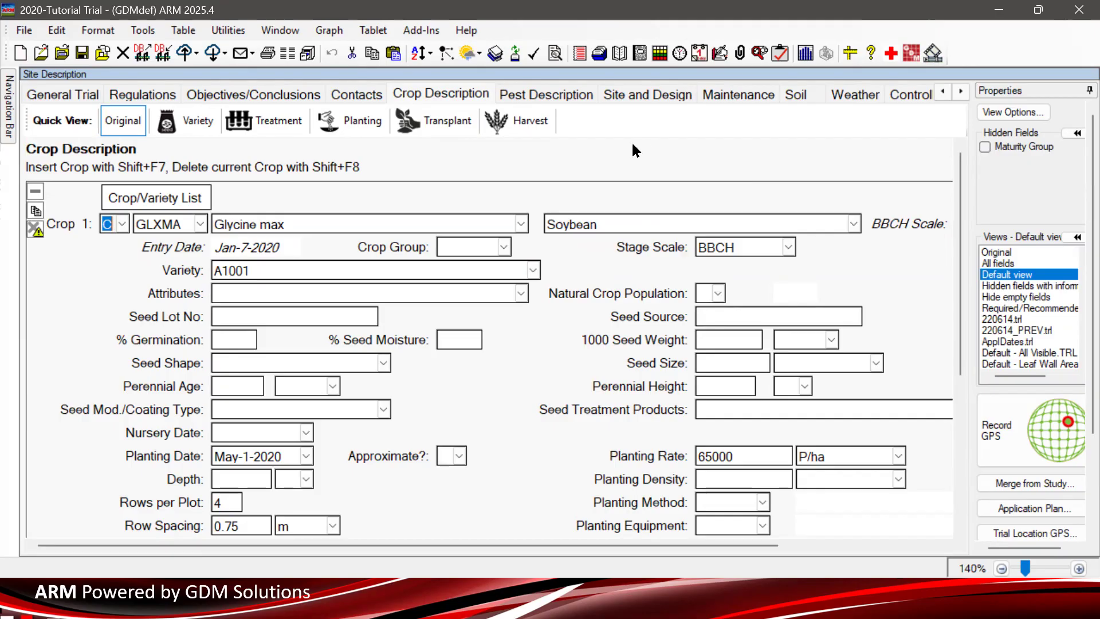
- Apply the Harvest Quick View filter, then view the Palmer amaranth and redroot pigweed weed pests
{"action": "left_click", "coordinate": [518, 122]}
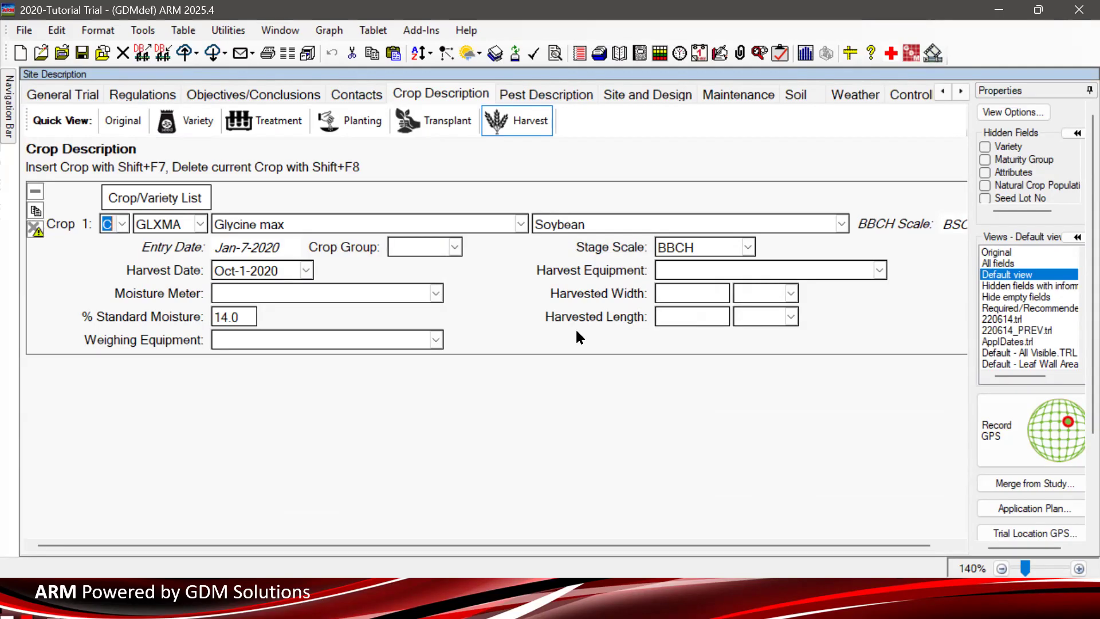
{"action": "left_click", "coordinate": [565, 93]}
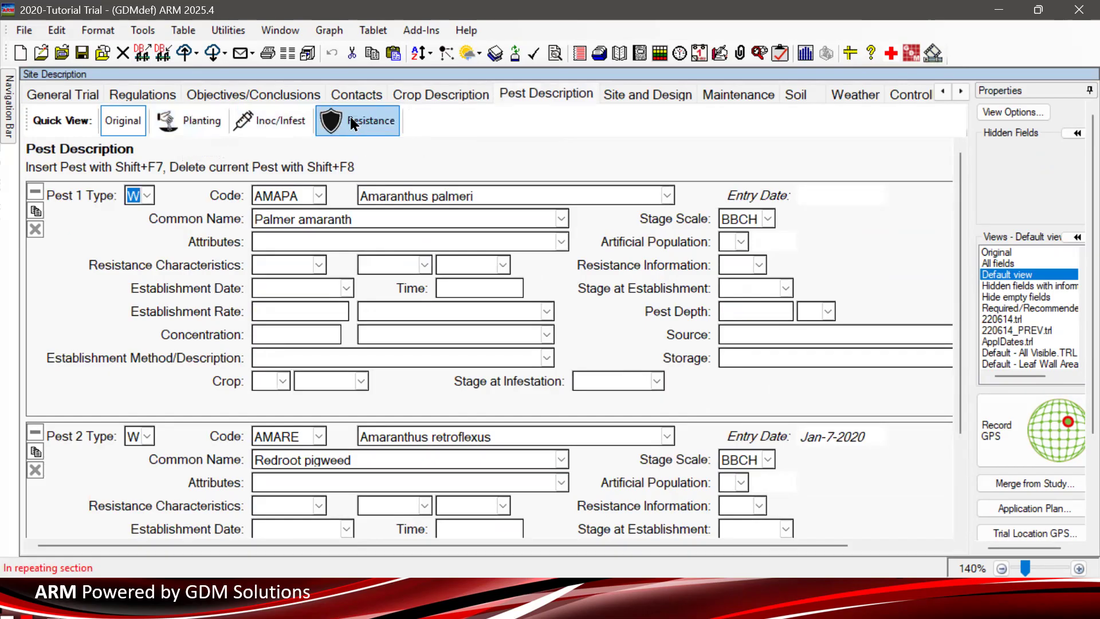
{"action": "left_click", "coordinate": [297, 131]}
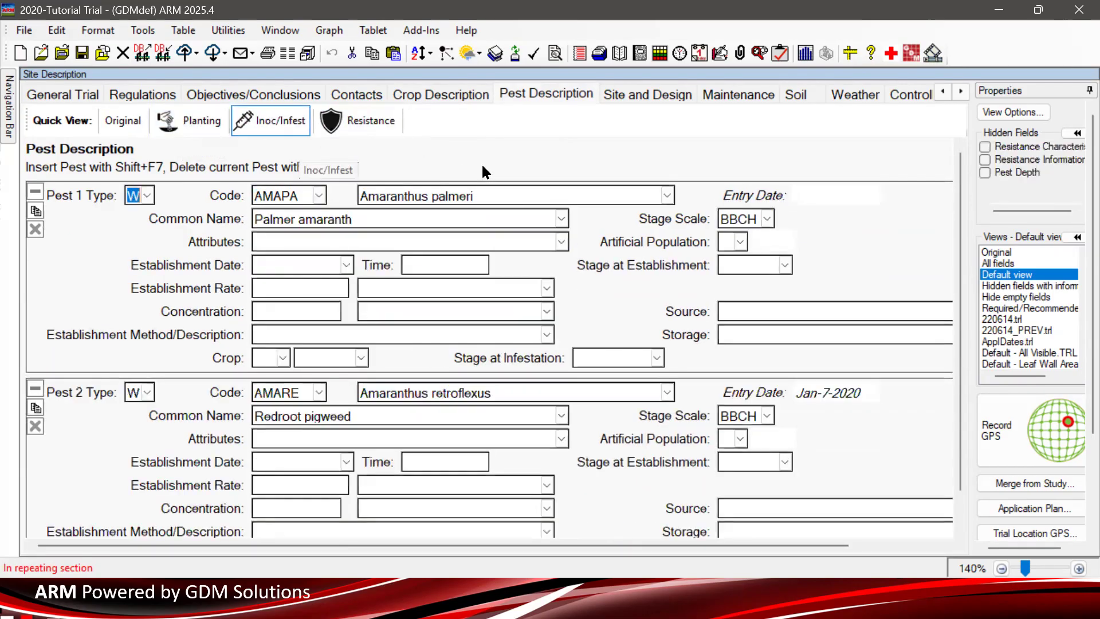
{"action": "left_click", "coordinate": [189, 121]}
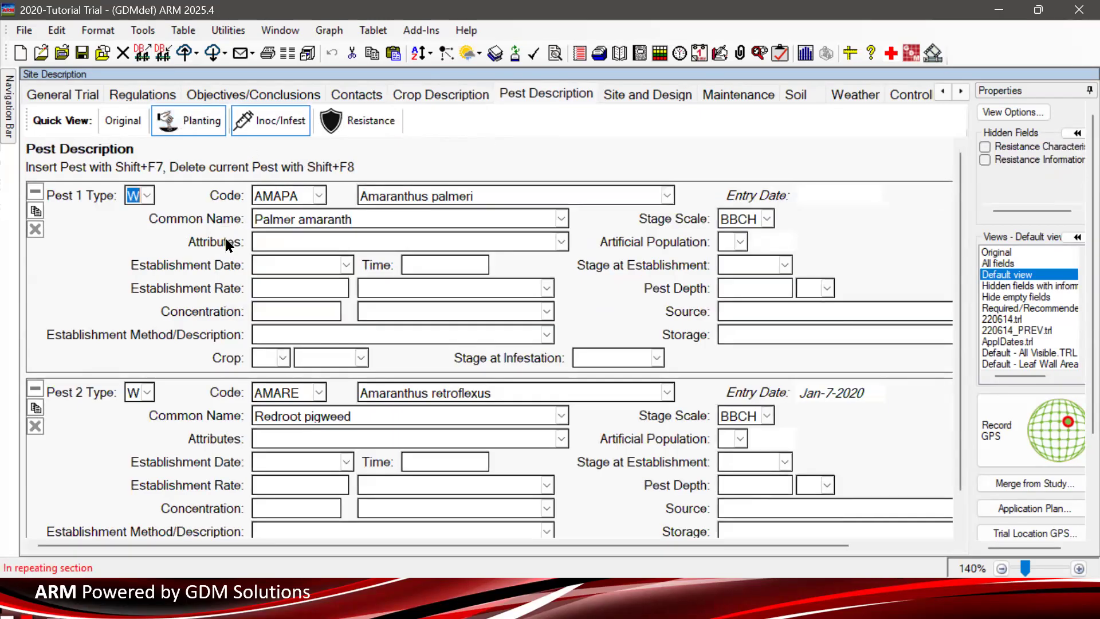
{"action": "left_click", "coordinate": [281, 122]}
{"action": "left_click", "coordinate": [355, 121]}
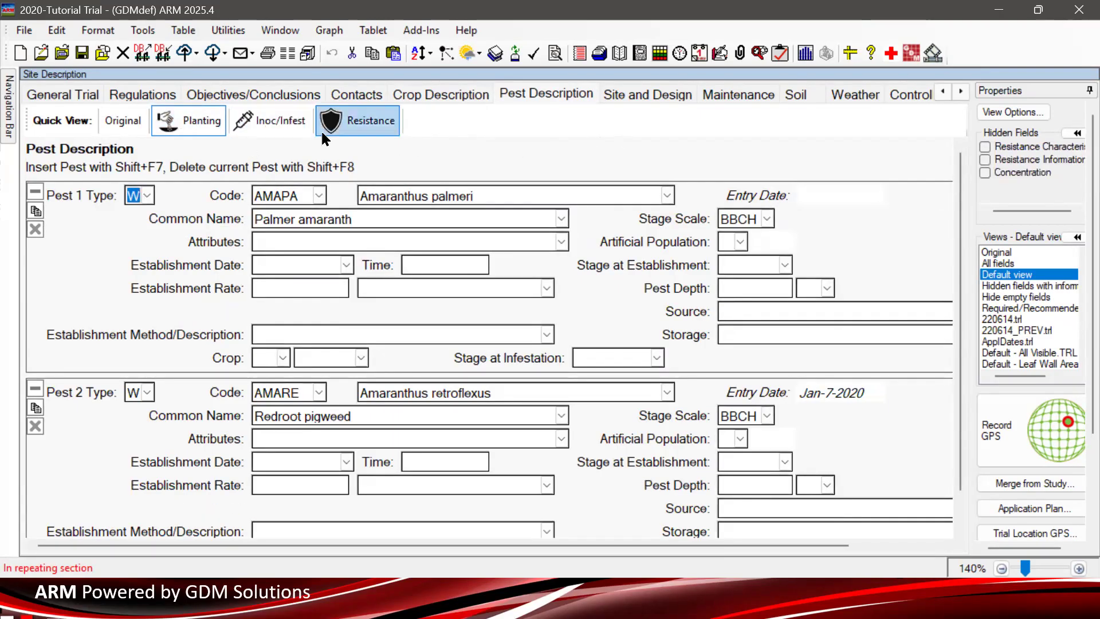
{"action": "left_click", "coordinate": [190, 122]}
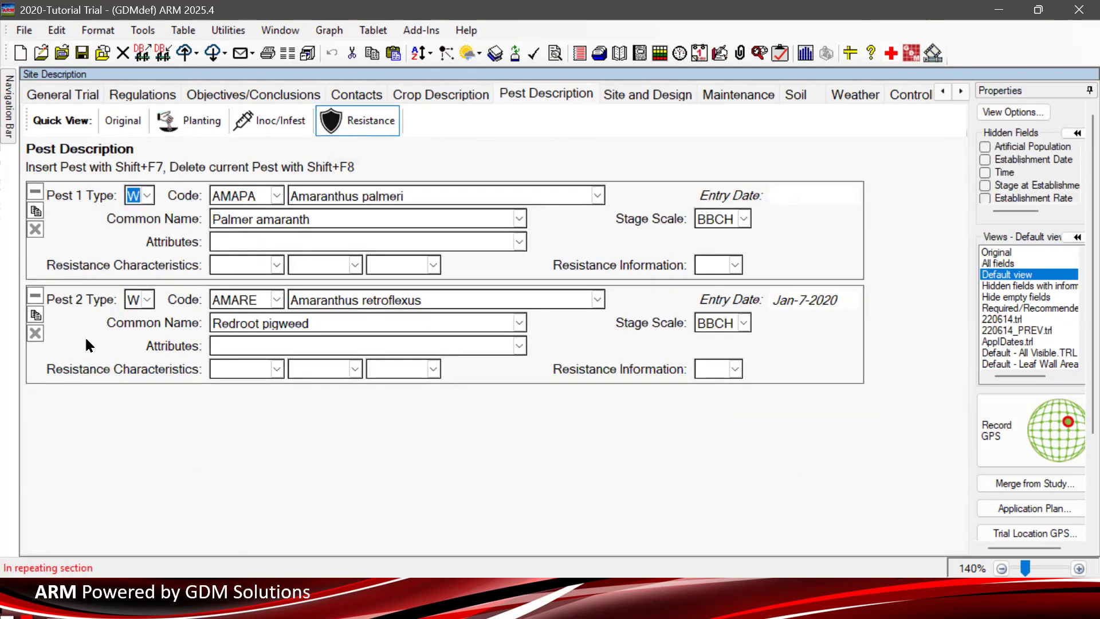
{"action": "left_click", "coordinate": [36, 296]}
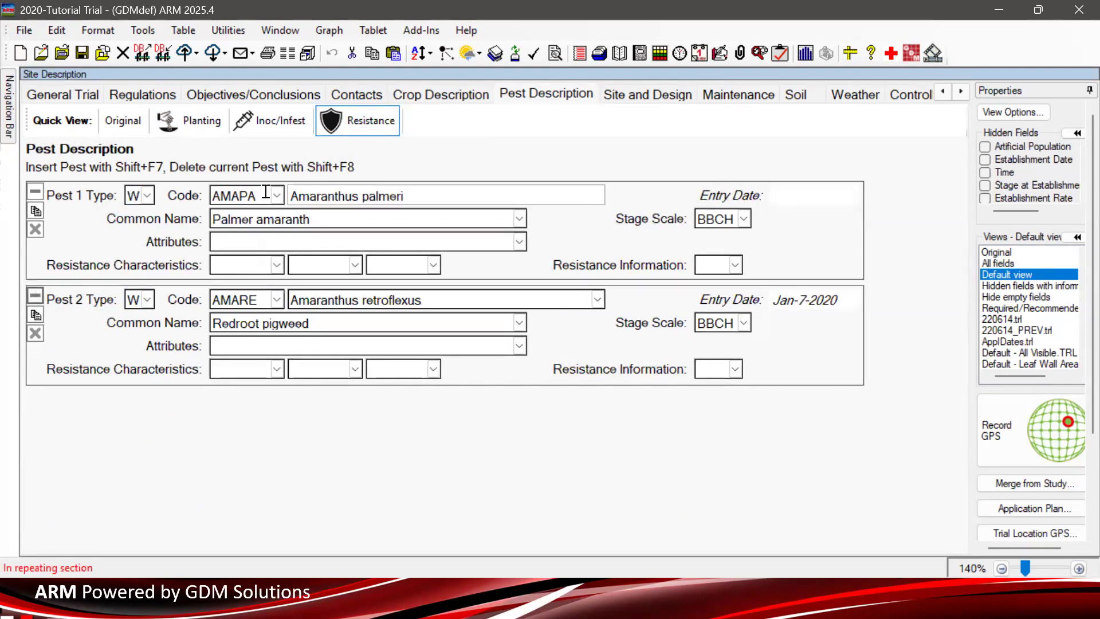
{"action": "left_click", "coordinate": [132, 124]}
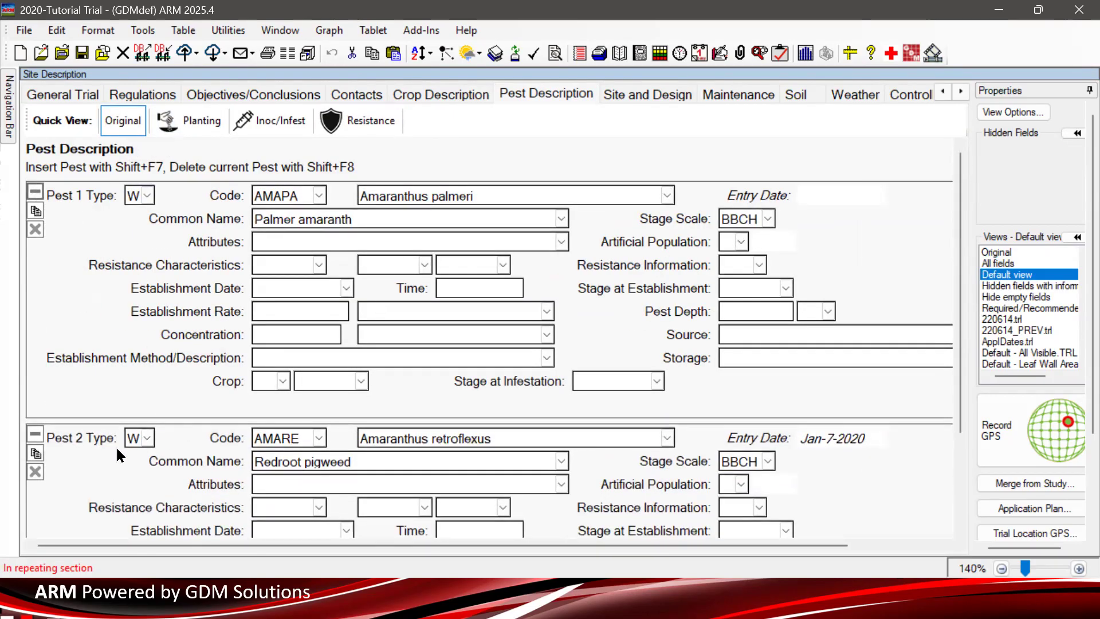
{"action": "scroll", "coordinate": [361, 335], "scroll_direction": "down", "scroll_amount": 3}
{"action": "scroll", "coordinate": [359, 340], "scroll_direction": "up", "scroll_amount": 3}
- Show Crop Description with the Original field set and collapse the soybean entry to its top fields
{"action": "left_click", "coordinate": [435, 94]}
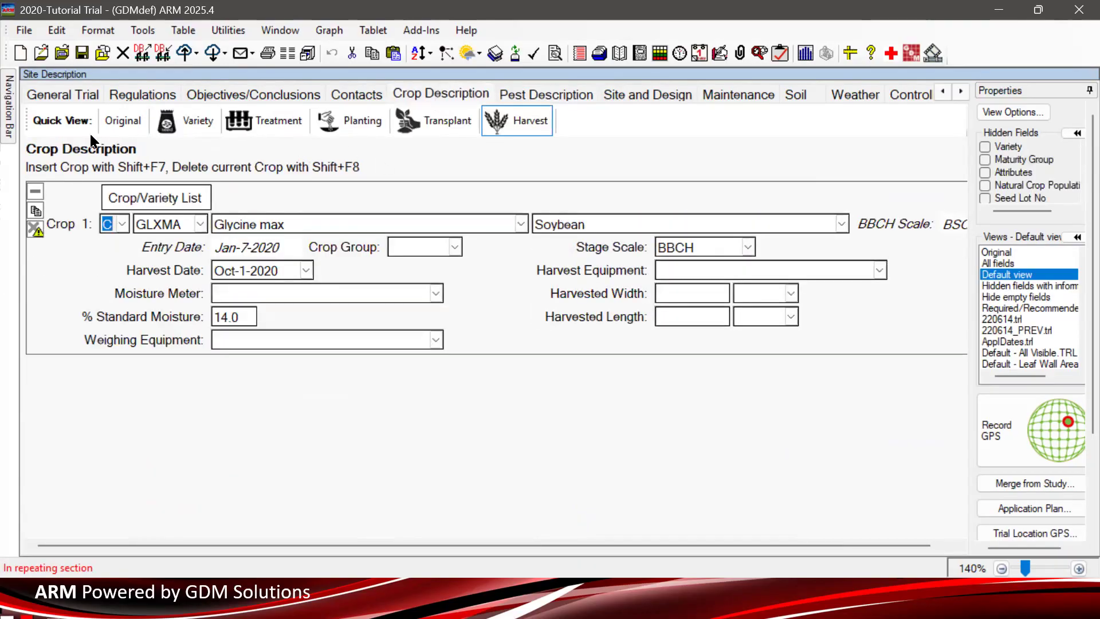
{"action": "left_click", "coordinate": [122, 120]}
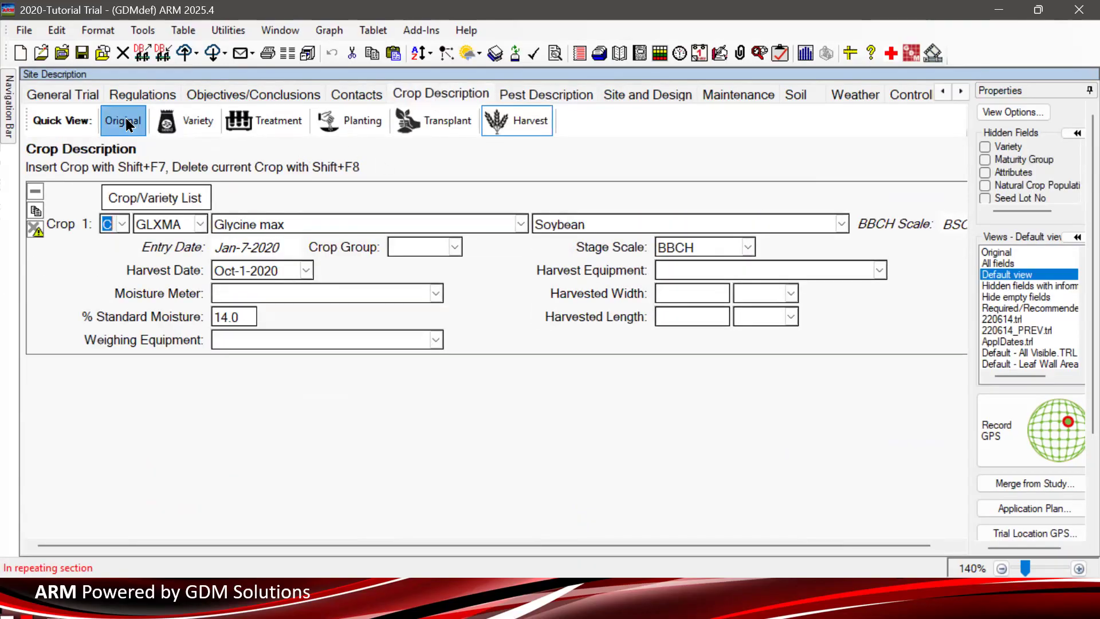
{"action": "left_click", "coordinate": [35, 190]}
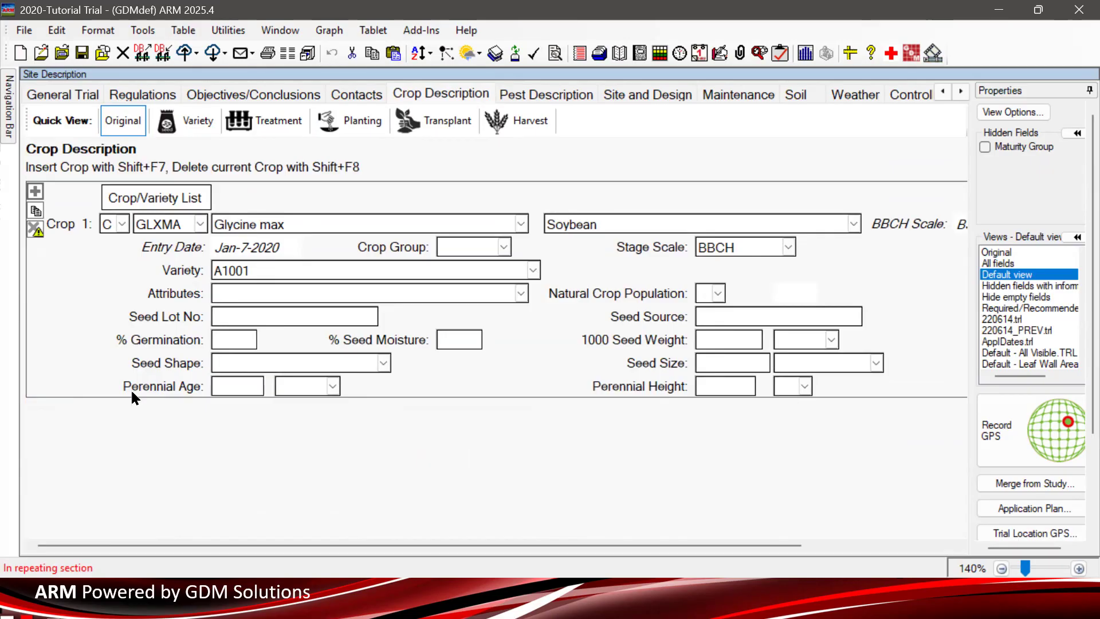
- Start deleting the Glycine max Crop 1 entry but decline the confirmation to keep it
{"action": "left_click", "coordinate": [36, 228]}
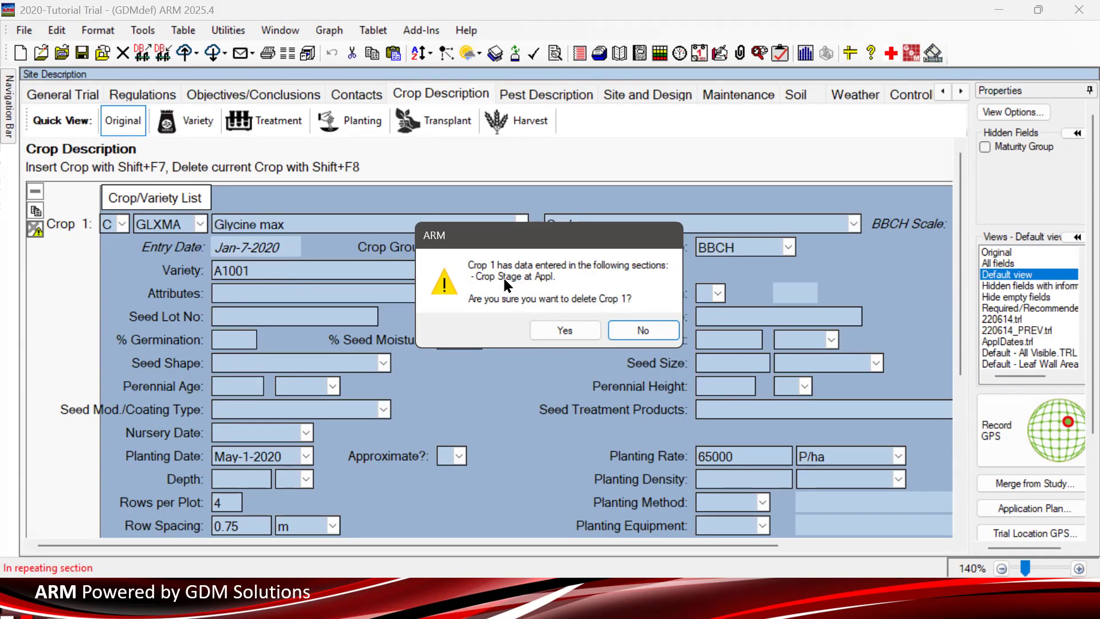
{"action": "left_click", "coordinate": [640, 337]}
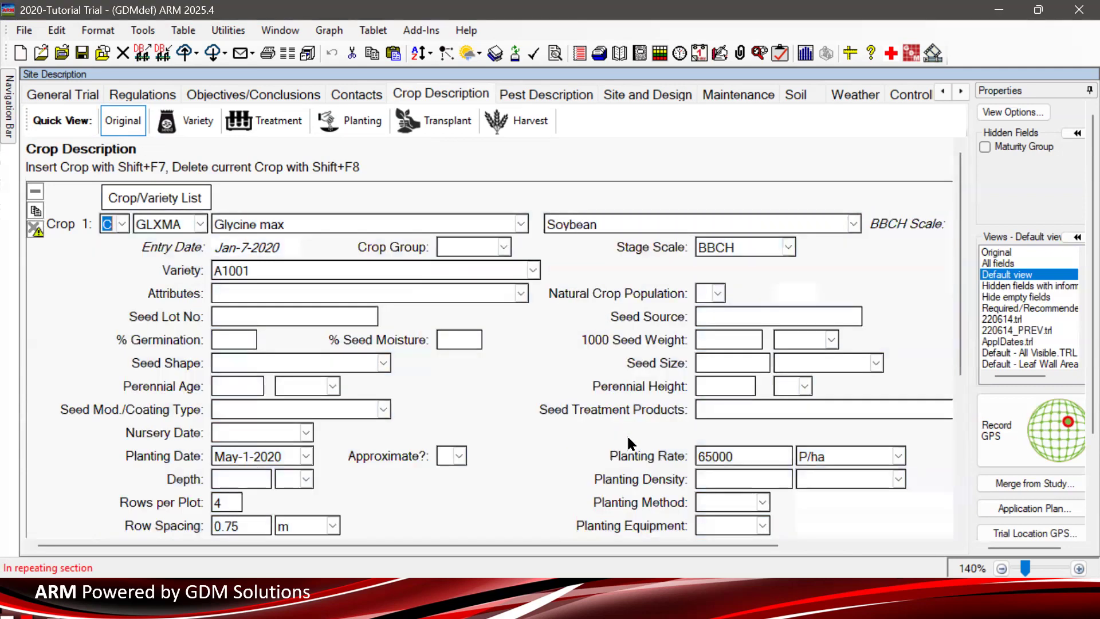
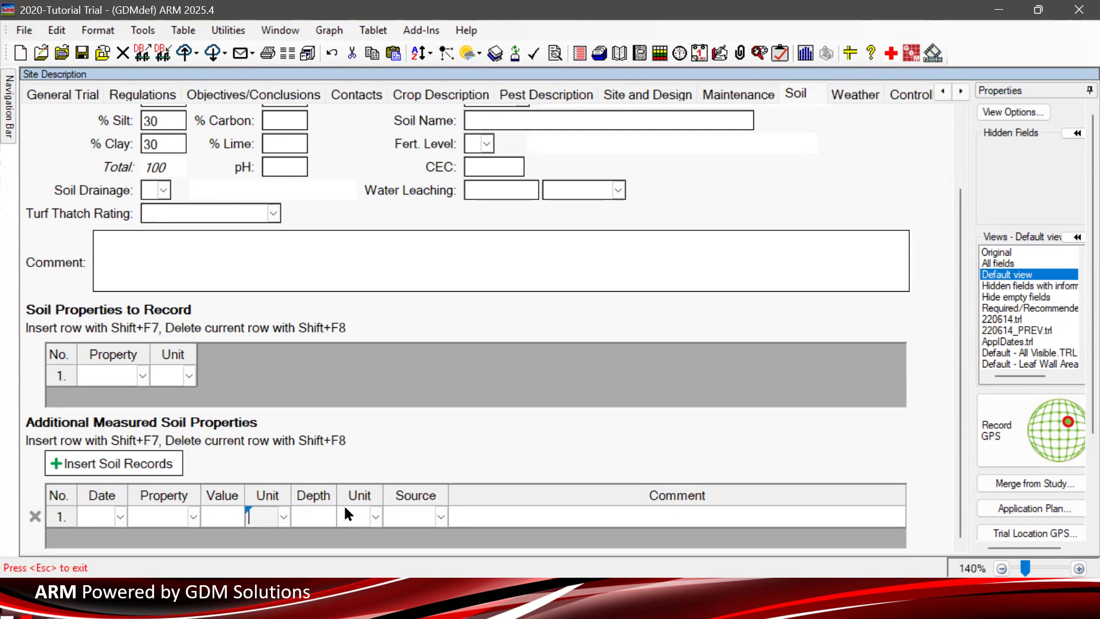
- Leave the soil record Date cell and switch to the site's Weather Conditions page
{"action": "left_click", "coordinate": [85, 519]}
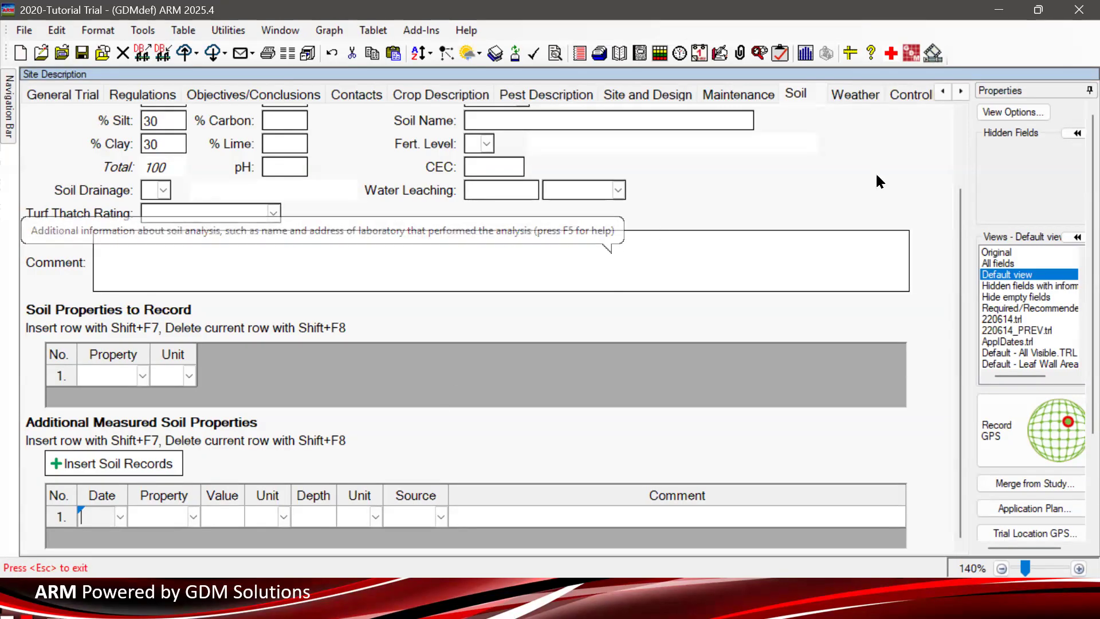
{"action": "left_click", "coordinate": [854, 91]}
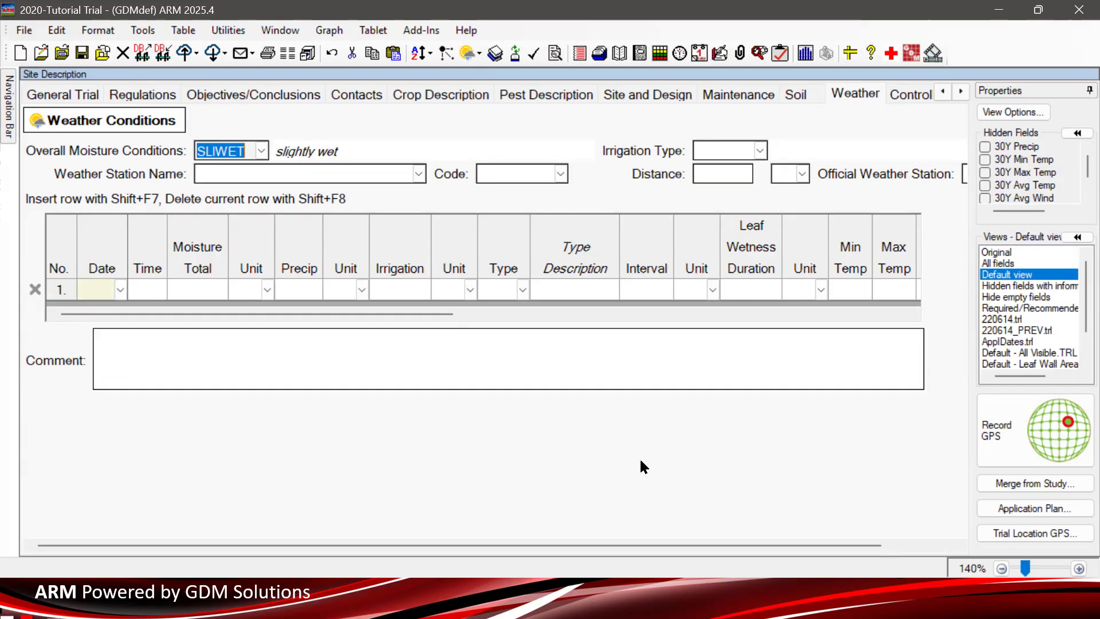
- Scroll across the weather record columns, then go back to the Soil page
{"action": "left_click", "coordinate": [276, 314]}
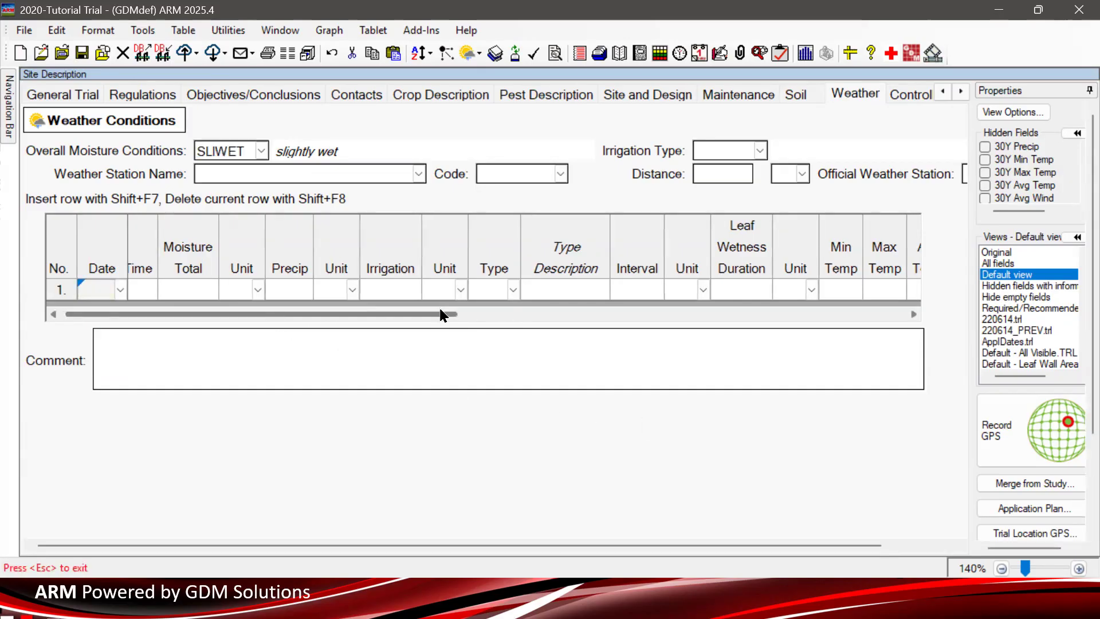
{"action": "left_click_drag", "start_coordinate": [433, 312], "coordinate": [251, 314]}
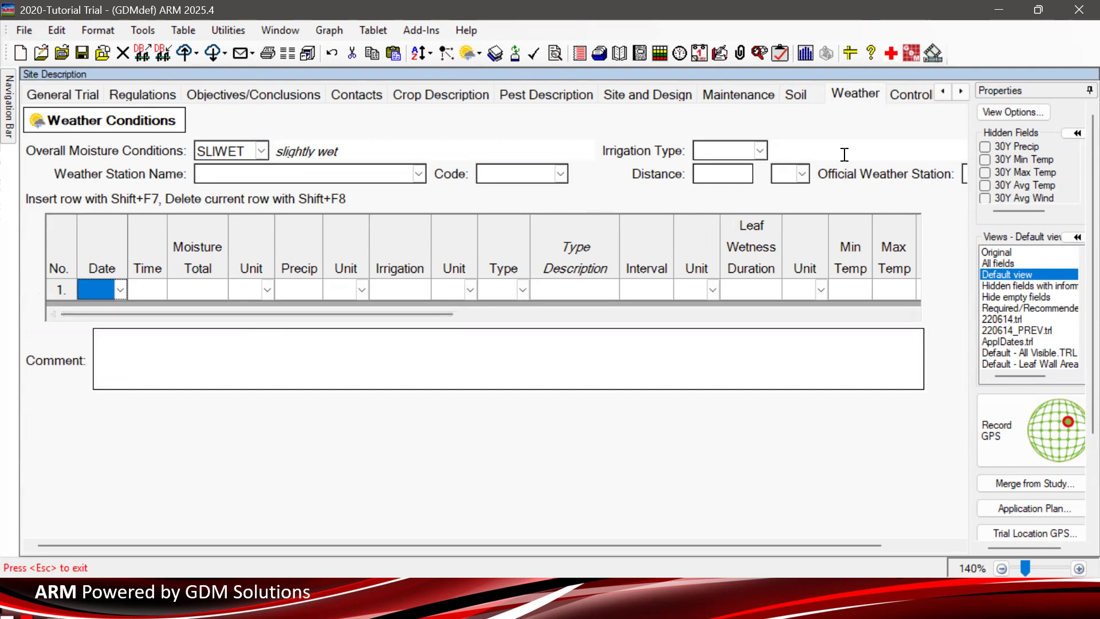
{"action": "left_click", "coordinate": [799, 99]}
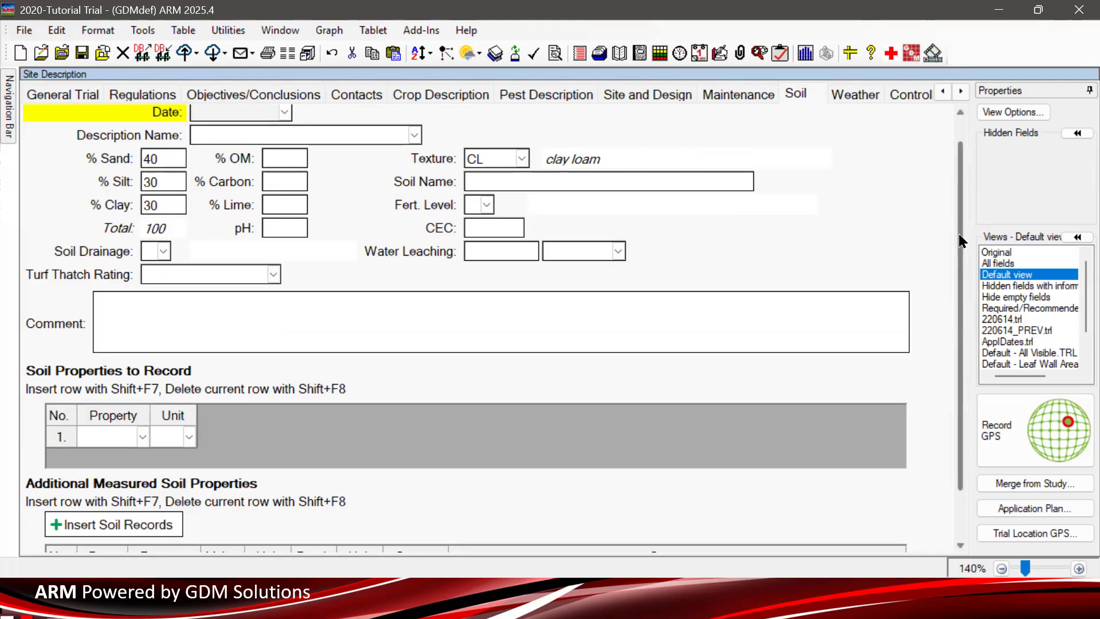
- Add Cl and K as the first two soil properties to record
{"action": "scroll", "coordinate": [962, 241], "scroll_direction": "down", "scroll_amount": 1}
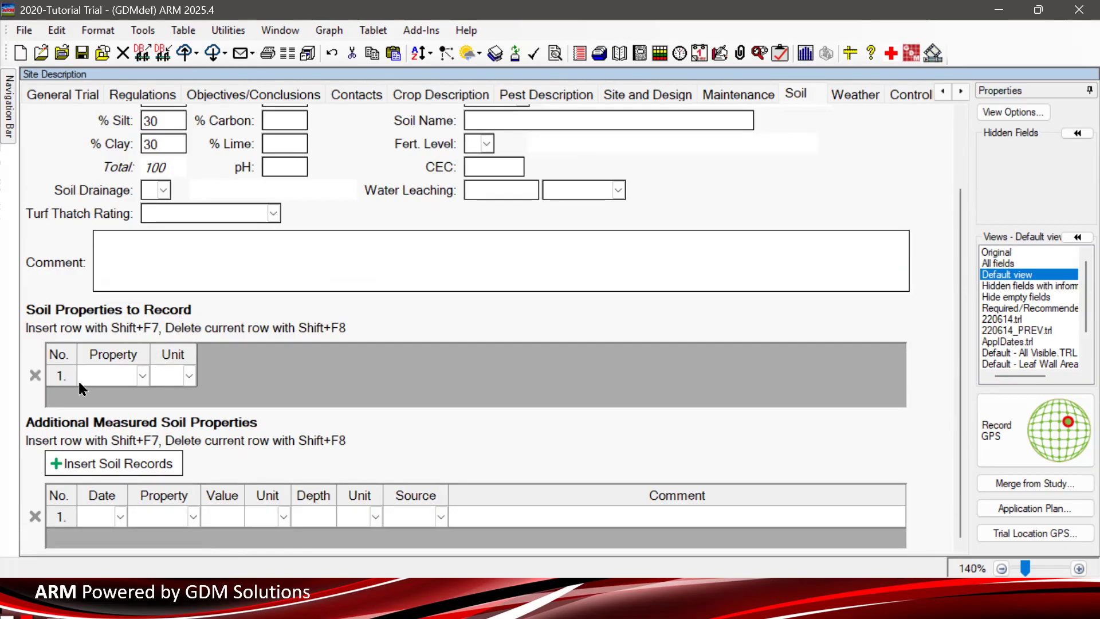
{"action": "left_click", "coordinate": [125, 379]}
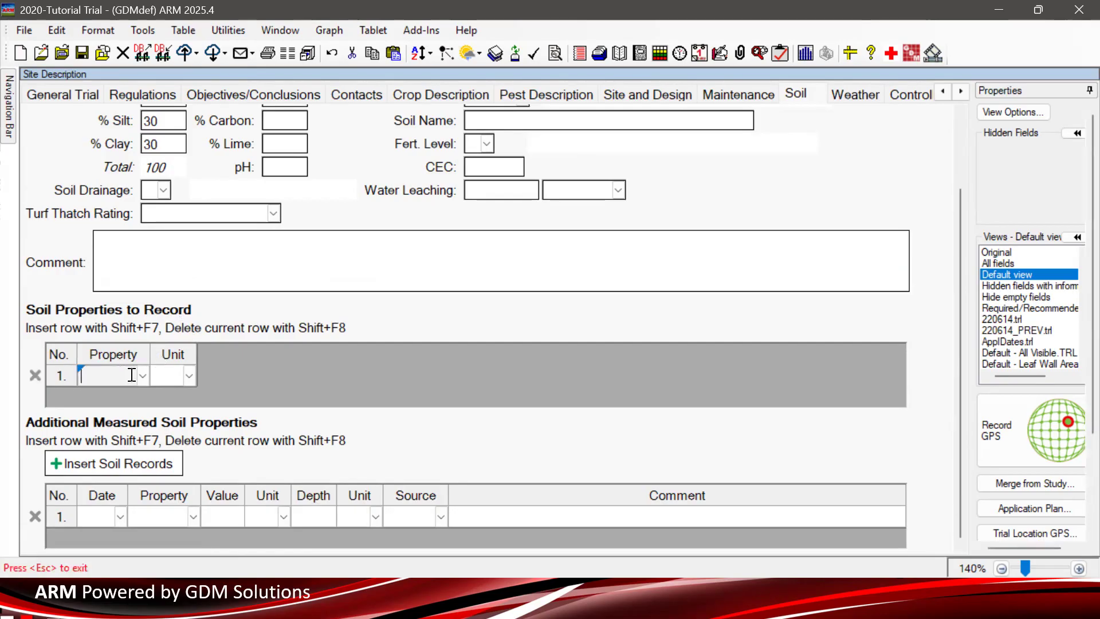
{"action": "left_click", "coordinate": [142, 377]}
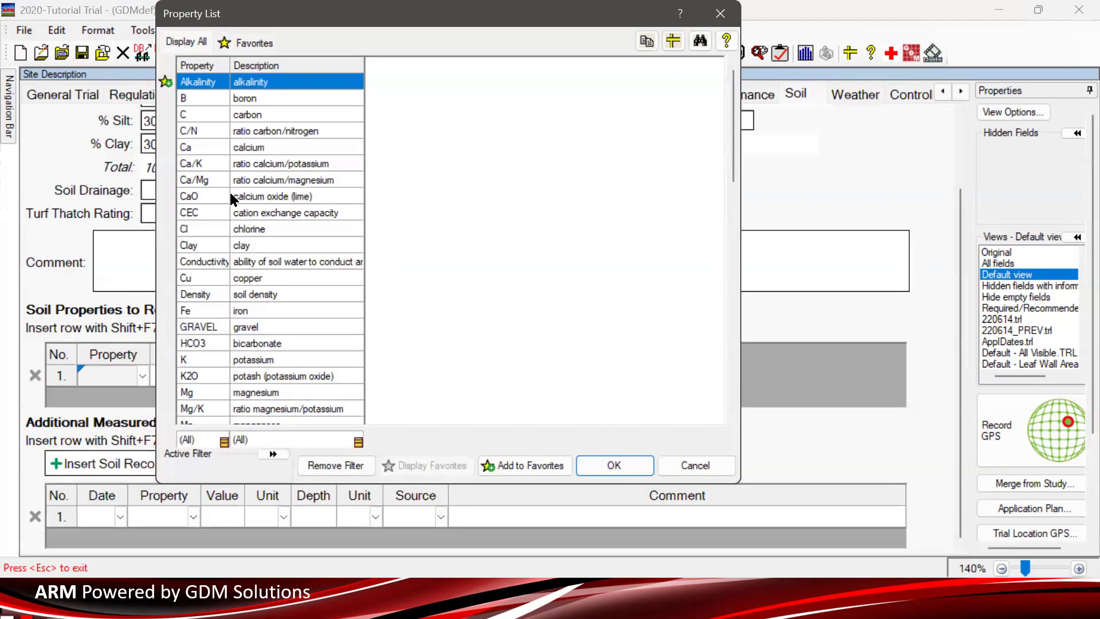
{"action": "left_click", "coordinate": [215, 231]}
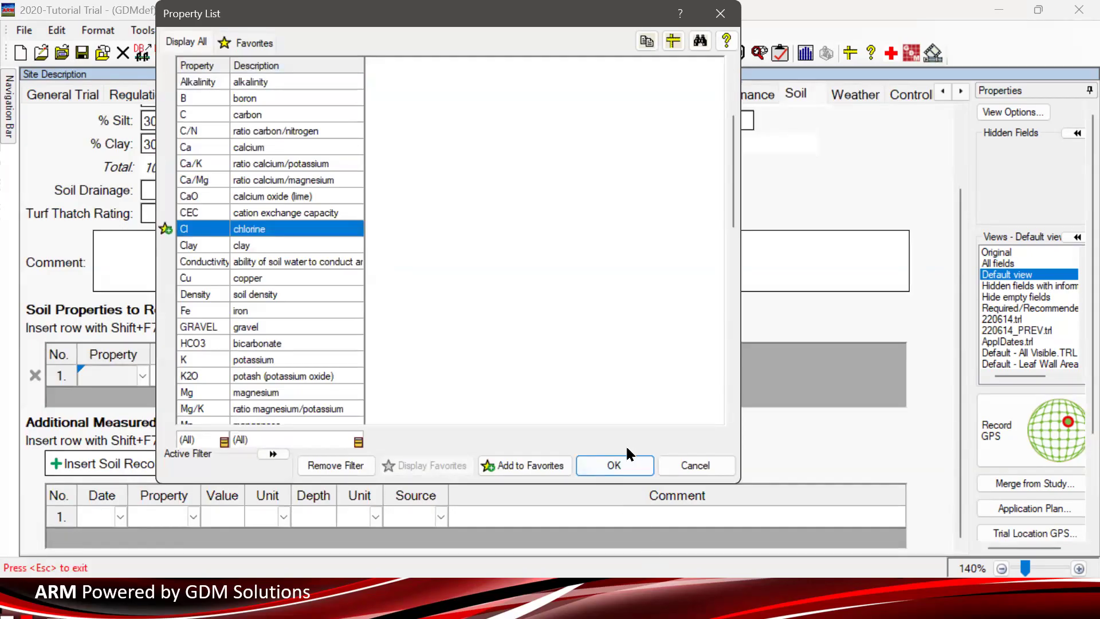
{"action": "left_click", "coordinate": [614, 464]}
{"action": "key", "text": "Tab"}
{"action": "left_click", "coordinate": [142, 397]}
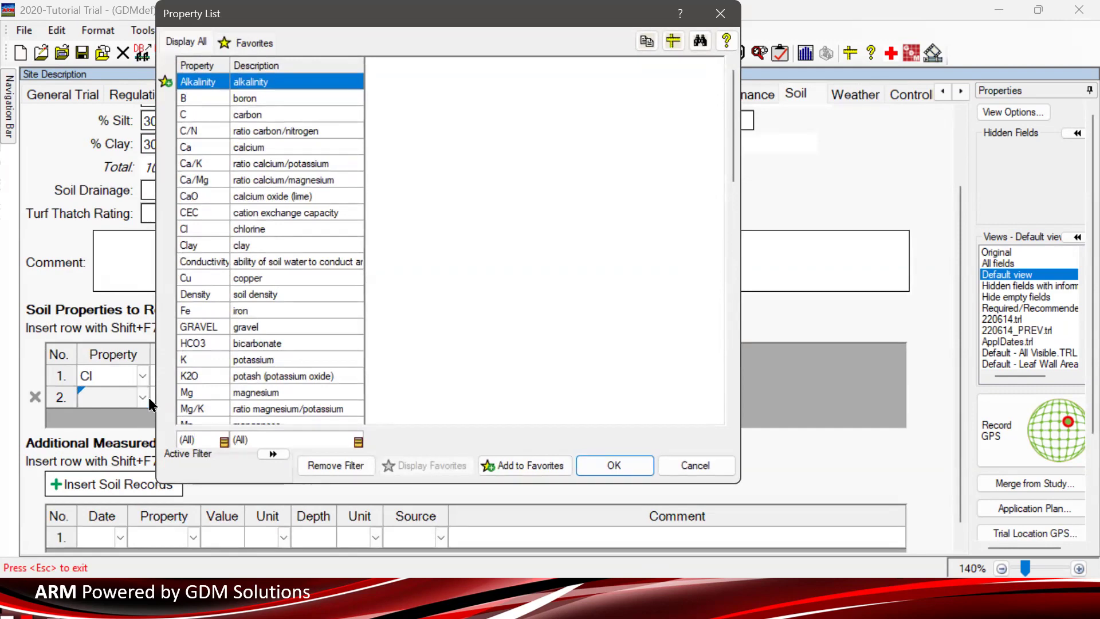
{"action": "left_click", "coordinate": [273, 359]}
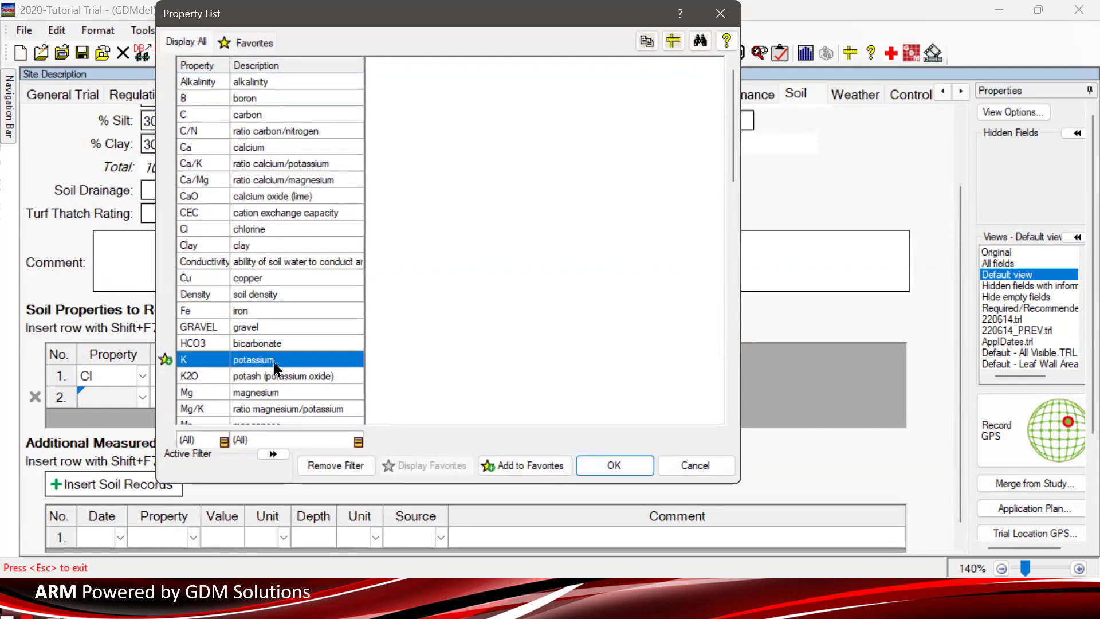
{"action": "left_click", "coordinate": [614, 464]}
- Add Na and Zn as the third and fourth soil properties to record
{"action": "left_click", "coordinate": [143, 421]}
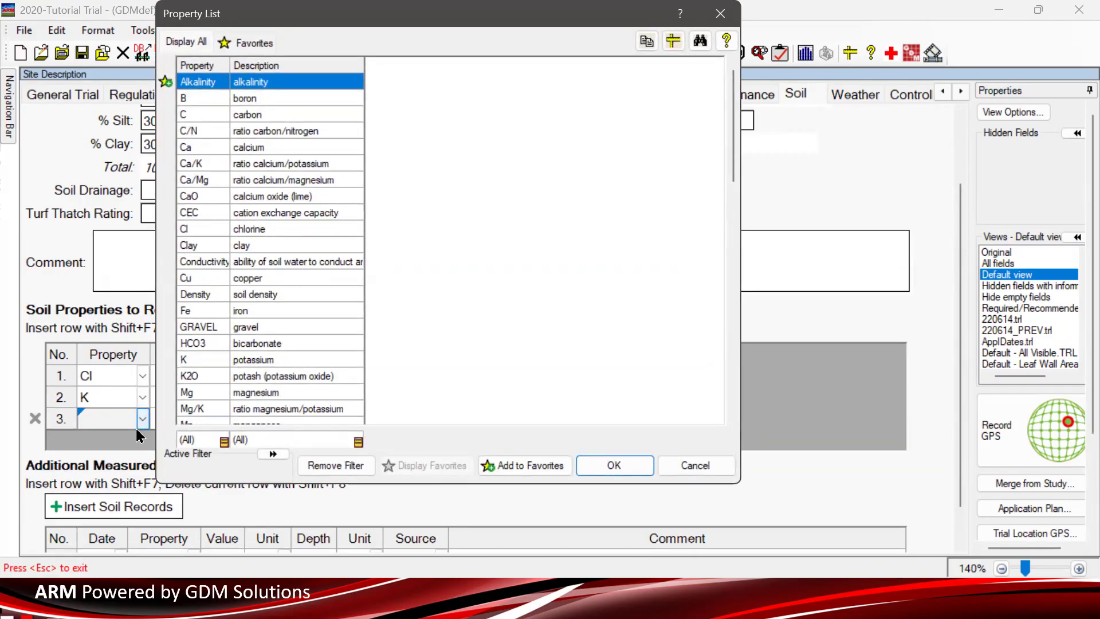
{"action": "scroll", "coordinate": [297, 321], "scroll_direction": "down", "scroll_amount": 7}
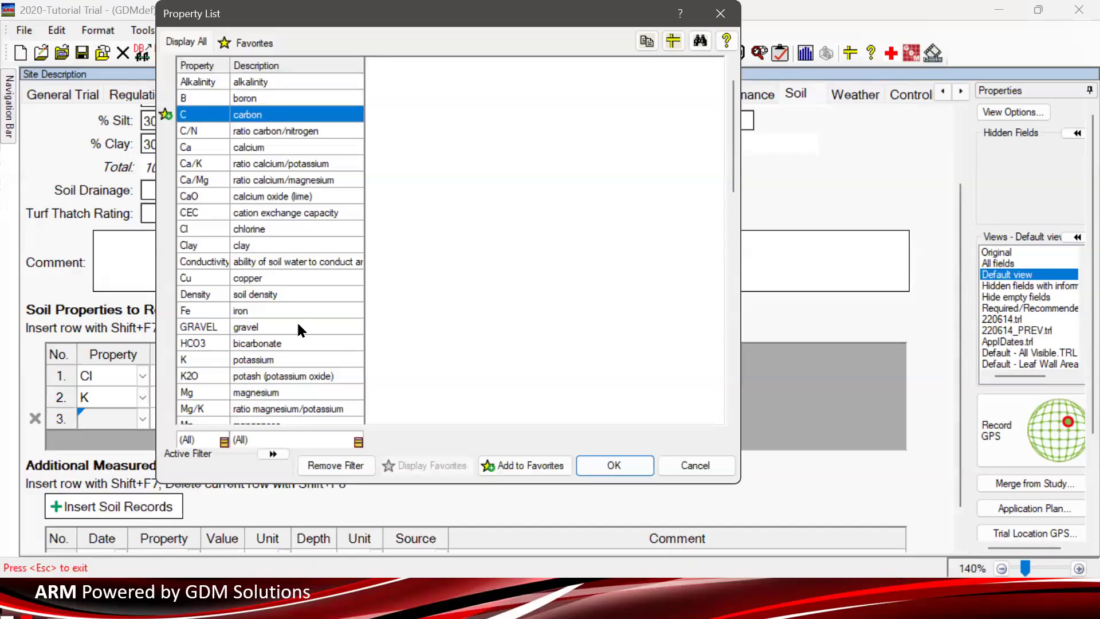
{"action": "scroll", "coordinate": [275, 321], "scroll_direction": "down", "scroll_amount": 20}
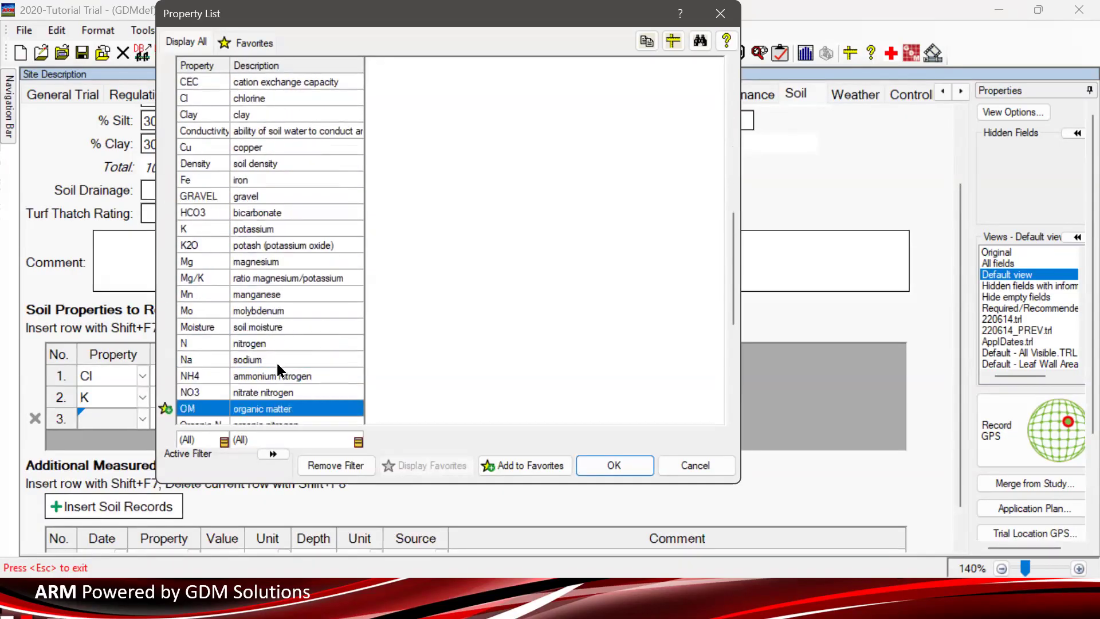
{"action": "left_click", "coordinate": [276, 359]}
{"action": "left_click", "coordinate": [614, 465]}
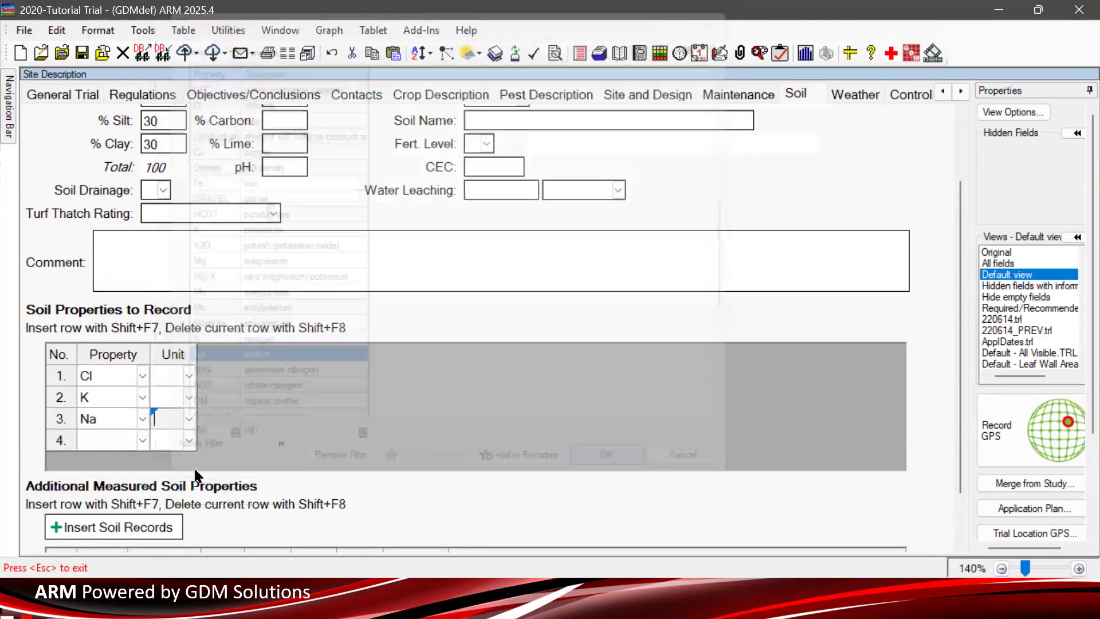
{"action": "left_click", "coordinate": [121, 440]}
{"action": "left_click", "coordinate": [146, 438]}
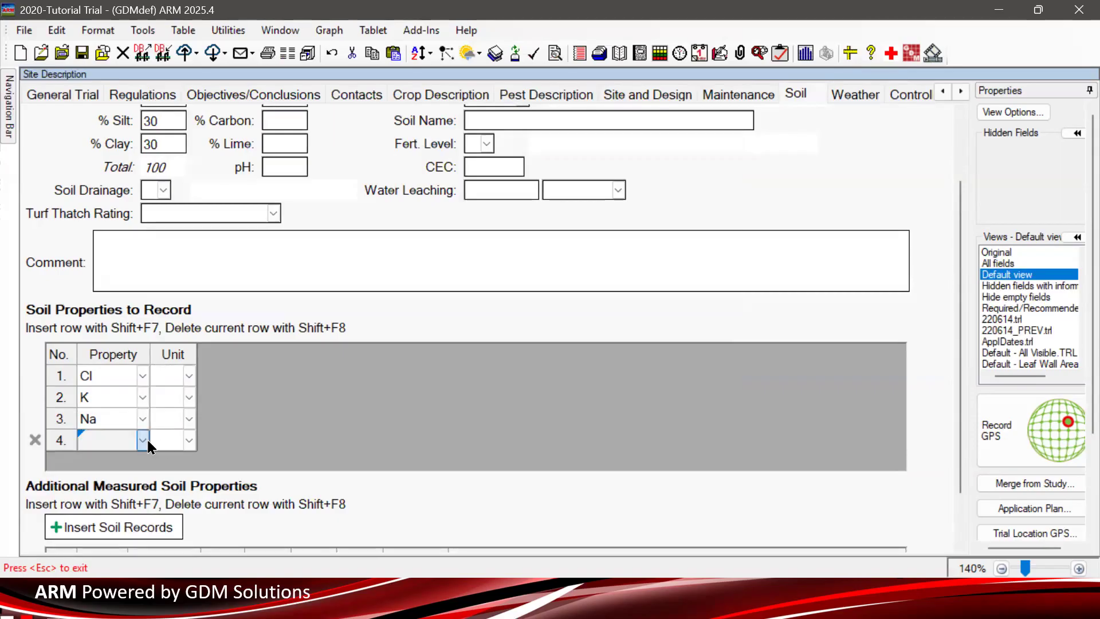
{"action": "scroll", "coordinate": [495, 358], "scroll_direction": "down", "scroll_amount": 15}
{"action": "scroll", "coordinate": [493, 352], "scroll_direction": "down", "scroll_amount": 20}
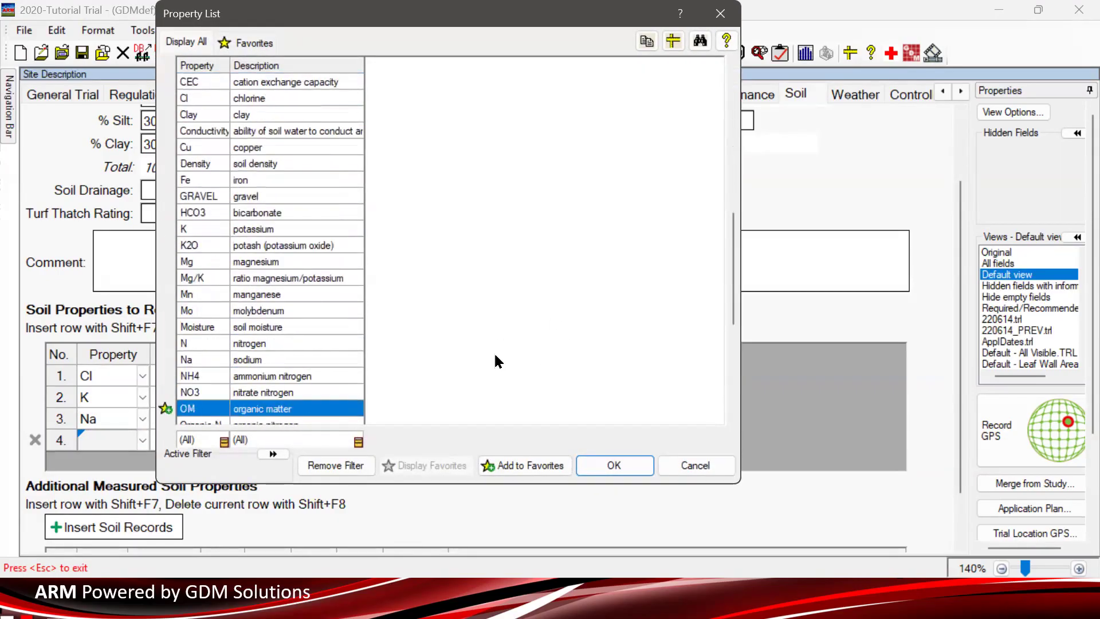
{"action": "left_click", "coordinate": [614, 466]}
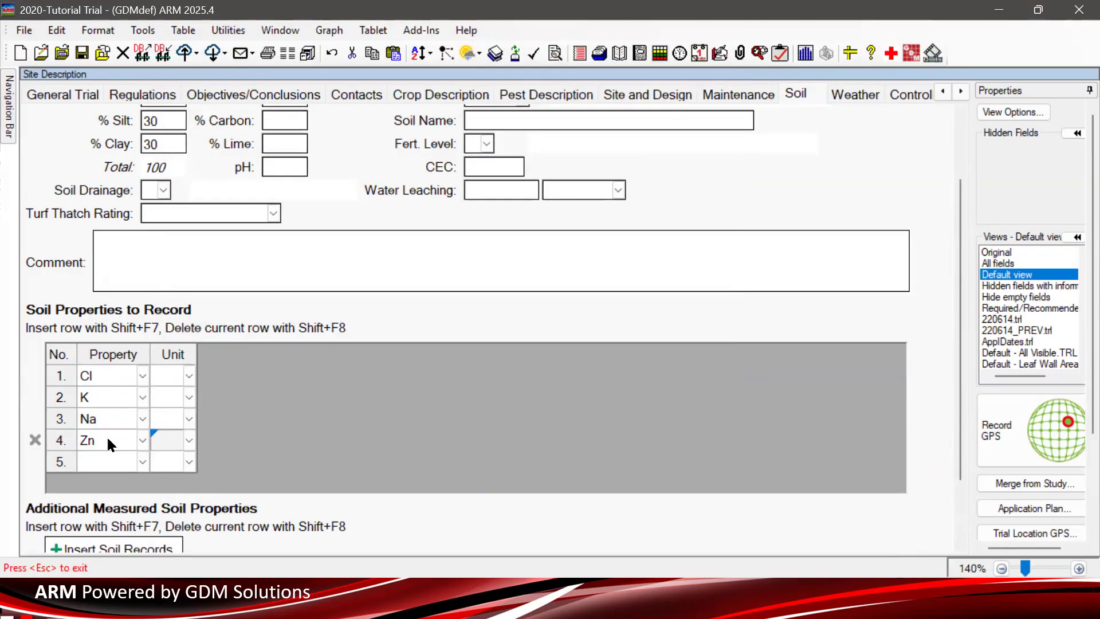
{"action": "key", "text": "Up"}
{"action": "key", "text": "Up"}
{"action": "key", "text": "Up"}
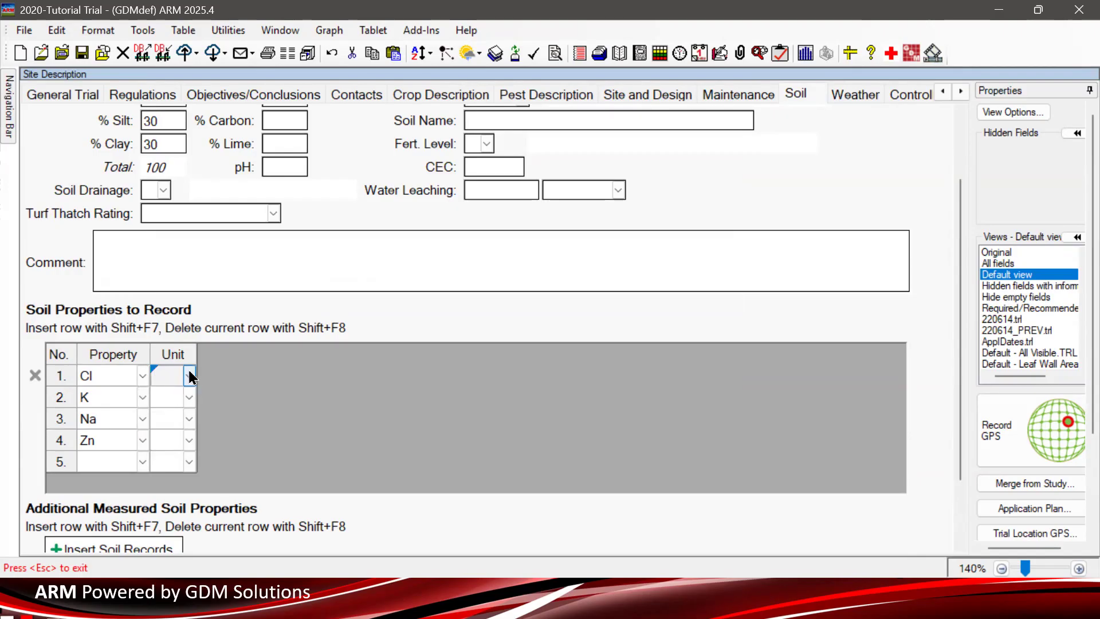
- Set mg as the unit for the Cl and K soil properties
{"action": "left_click", "coordinate": [193, 380]}
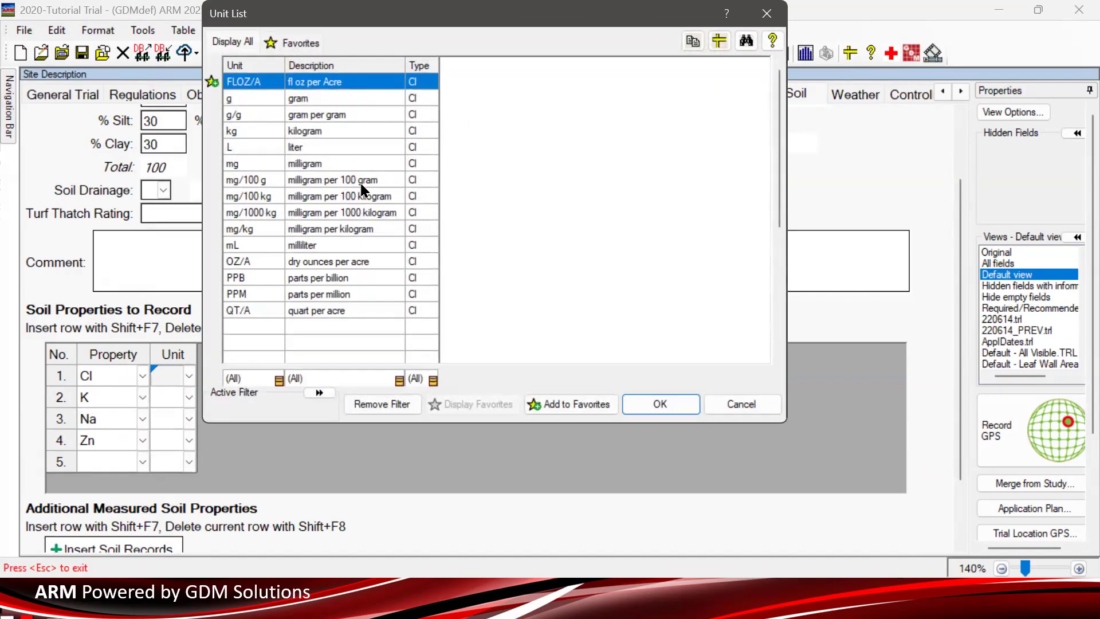
{"action": "left_click", "coordinate": [321, 164]}
{"action": "left_click", "coordinate": [661, 403]}
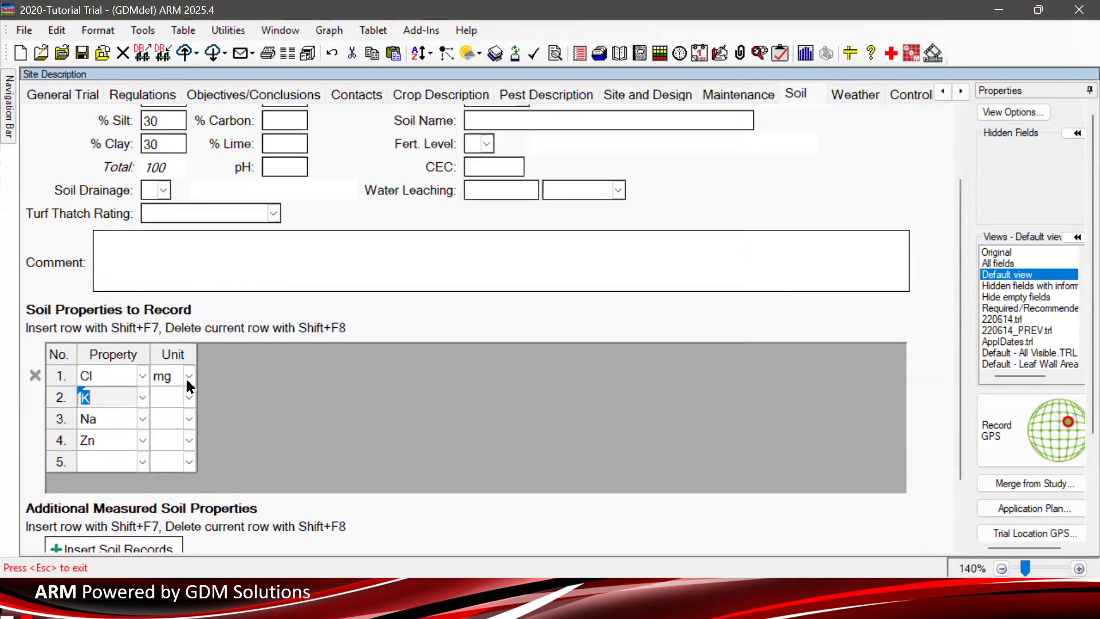
{"action": "left_click", "coordinate": [172, 398]}
{"action": "left_click", "coordinate": [190, 399]}
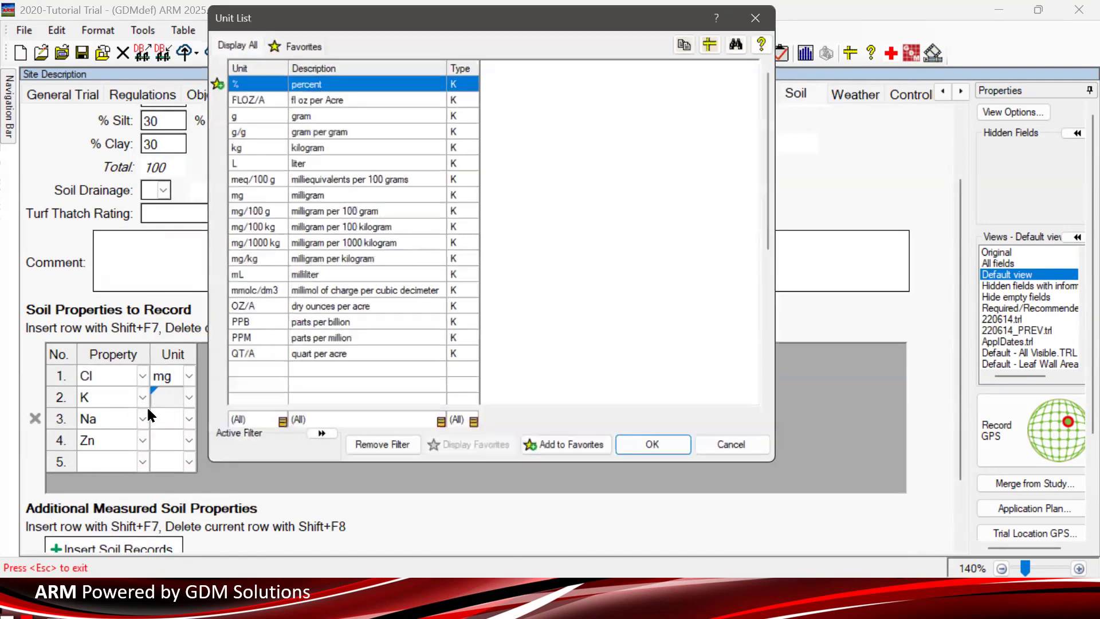
{"action": "left_click", "coordinate": [320, 196]}
{"action": "left_click", "coordinate": [660, 453]}
- Set mg as the unit for the Na and Zn soil properties
{"action": "left_click", "coordinate": [167, 419]}
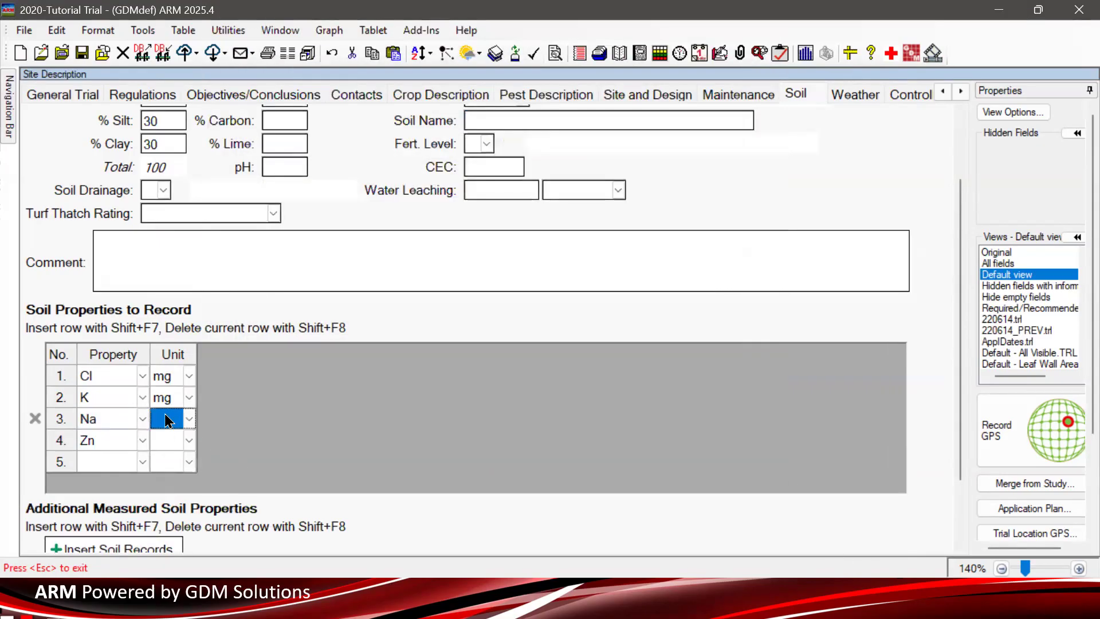
{"action": "left_click", "coordinate": [189, 419]}
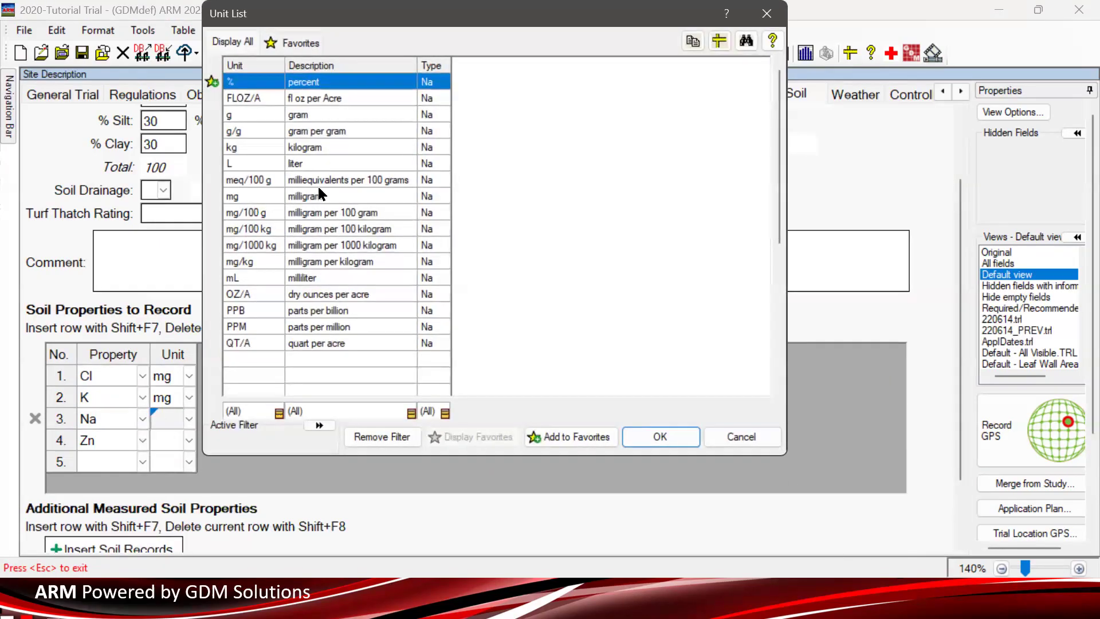
{"action": "left_click", "coordinate": [319, 187]}
{"action": "left_click", "coordinate": [317, 195]}
{"action": "left_click", "coordinate": [660, 436]}
{"action": "left_click", "coordinate": [161, 442]}
{"action": "left_click", "coordinate": [189, 440]}
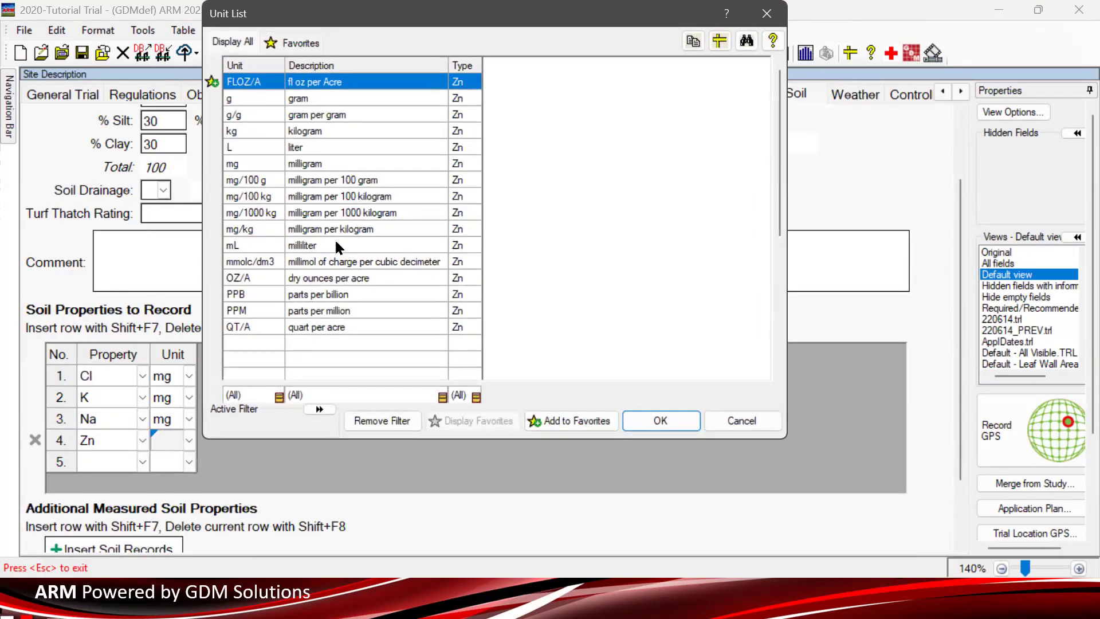
{"action": "left_click", "coordinate": [336, 165]}
{"action": "left_click", "coordinate": [646, 420]}
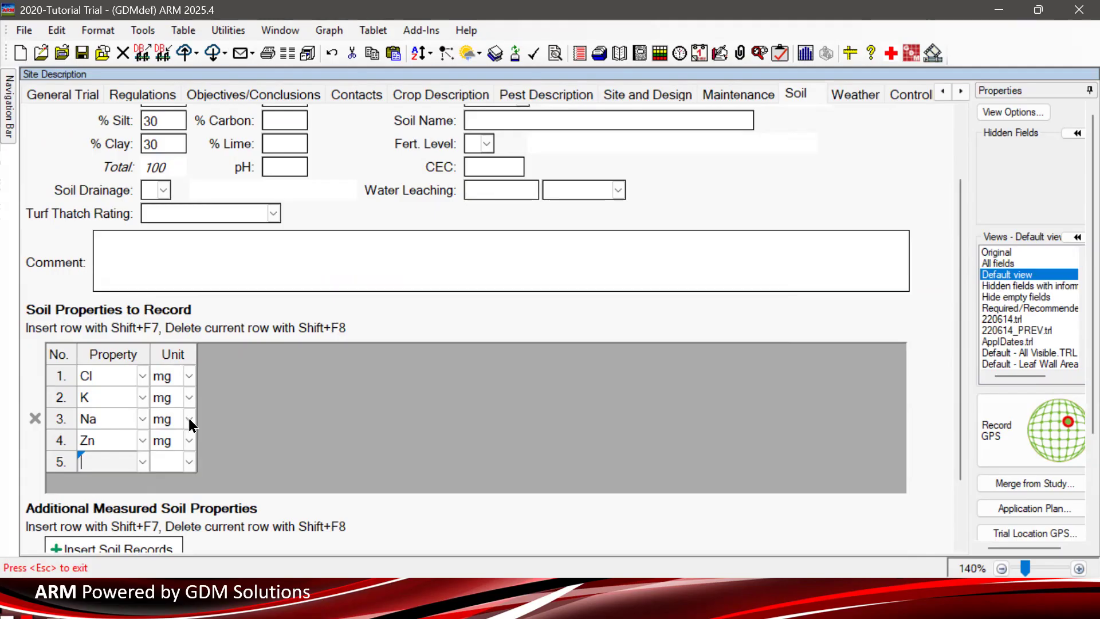
{"action": "left_click_drag", "start_coordinate": [960, 187], "coordinate": [307, 532]}
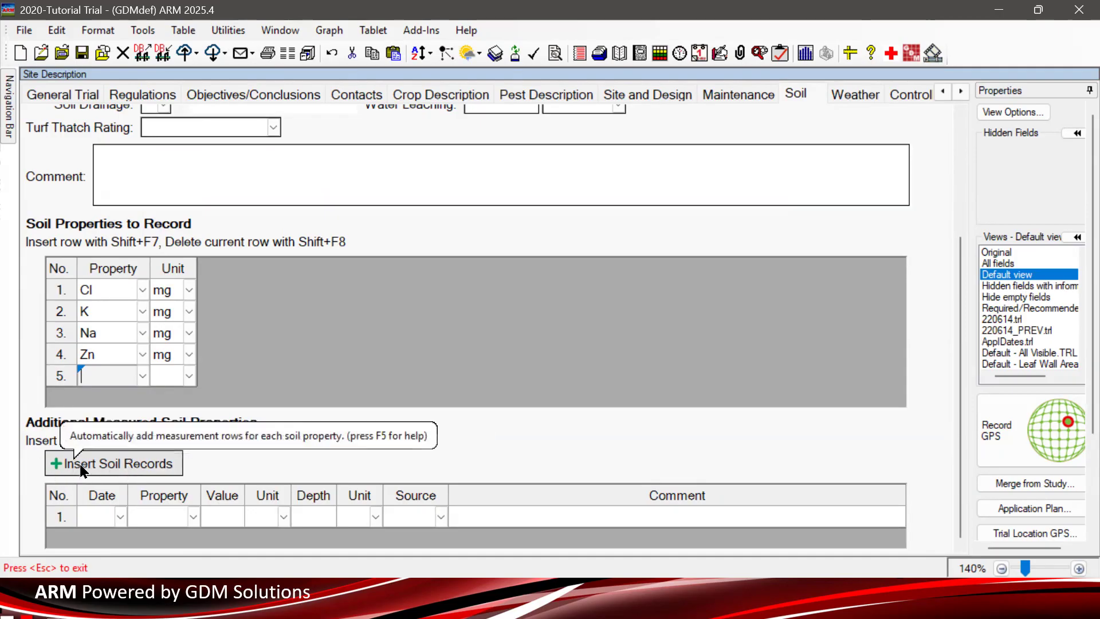
- Insert Oct-9-2025 soil records for Cl, K, Na and Zn at 4 IN depth
{"action": "left_click", "coordinate": [119, 464]}
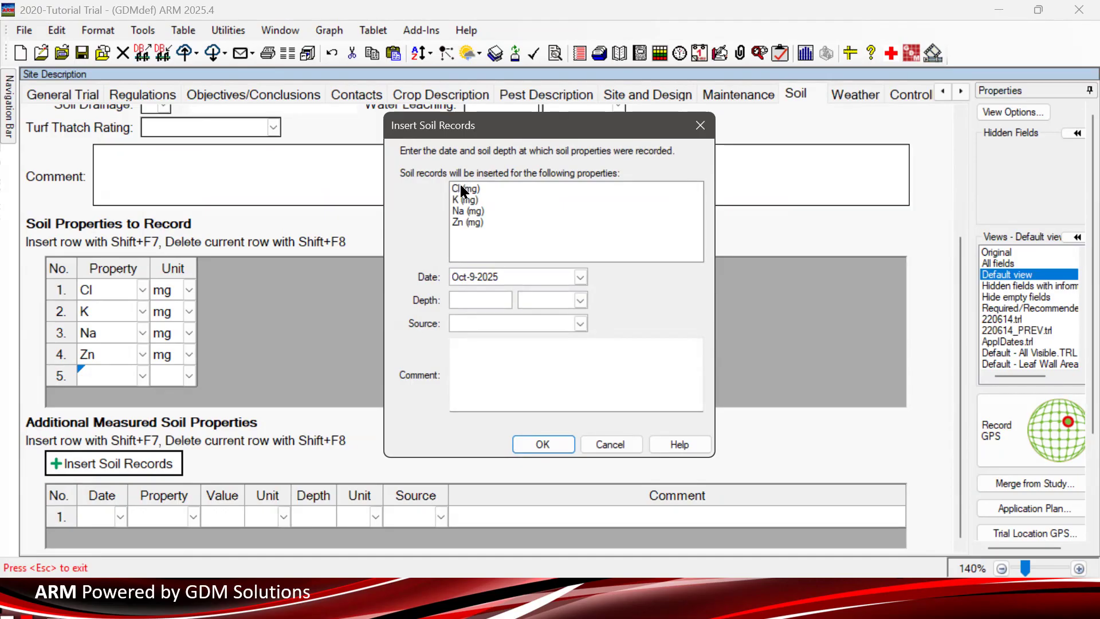
{"action": "left_click", "coordinate": [523, 276]}
{"action": "left_click", "coordinate": [478, 301]}
{"action": "type", "text": "4"}
{"action": "left_click", "coordinate": [581, 300]}
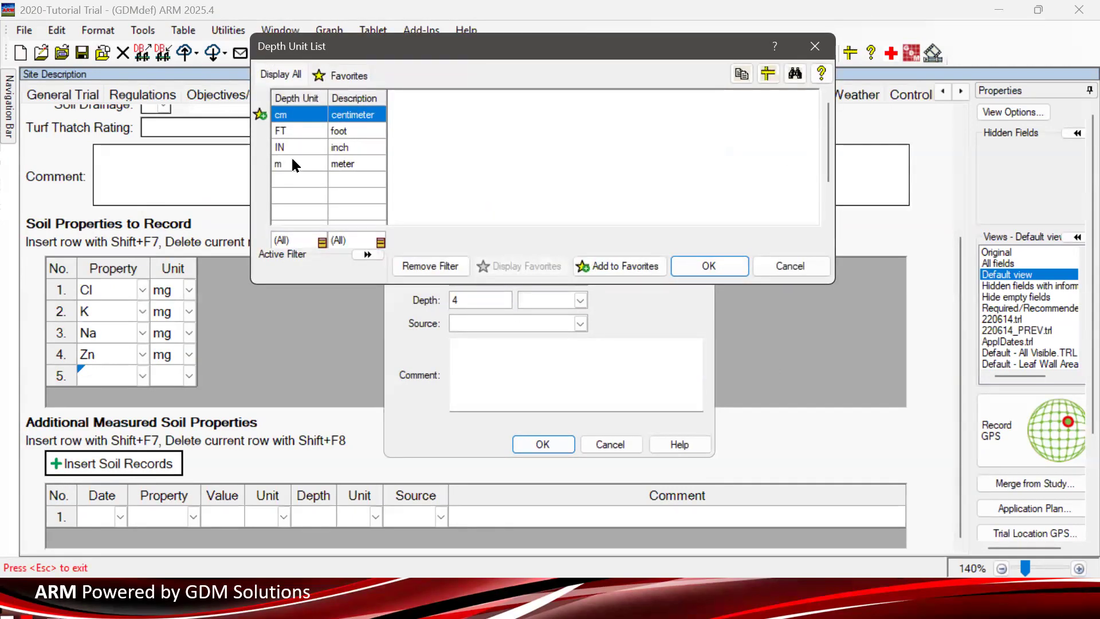
{"action": "double_click", "coordinate": [292, 164]}
{"action": "left_click", "coordinate": [580, 300]}
{"action": "double_click", "coordinate": [294, 154]}
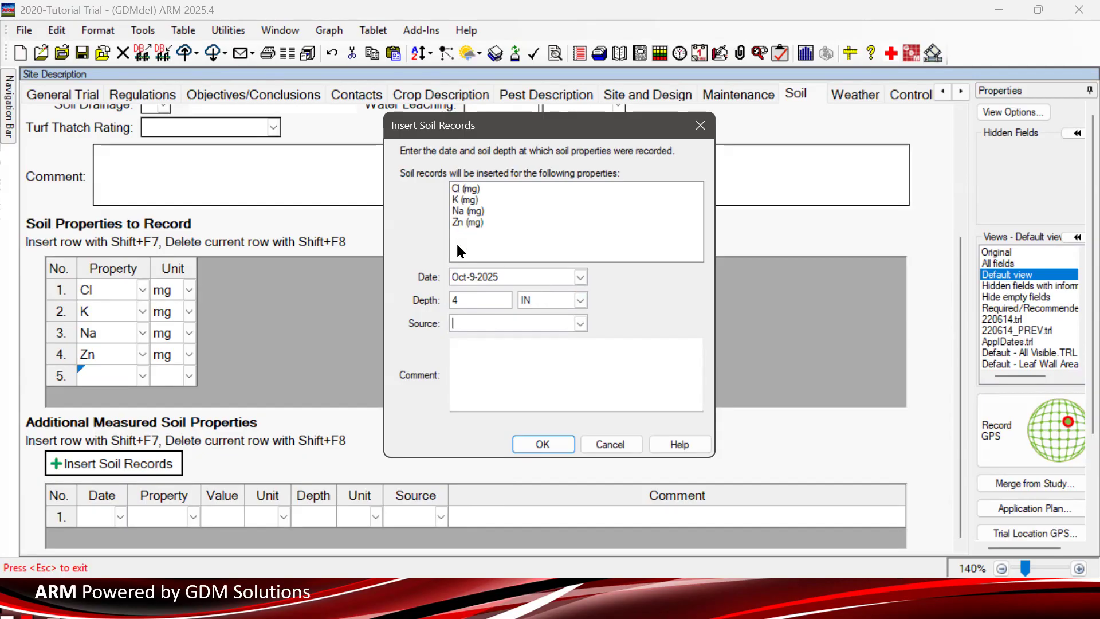
{"action": "left_click", "coordinate": [552, 442]}
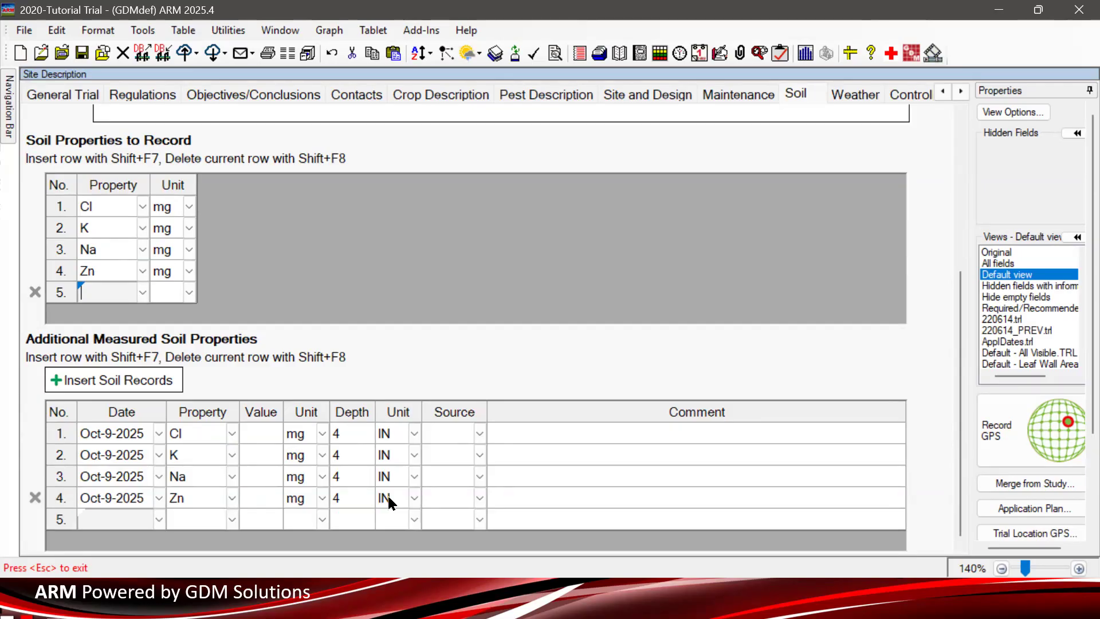
- Enter values 1, 1.2, 0.7 and 12 for the Cl, K, Na and Zn records
{"action": "left_click", "coordinate": [252, 436]}
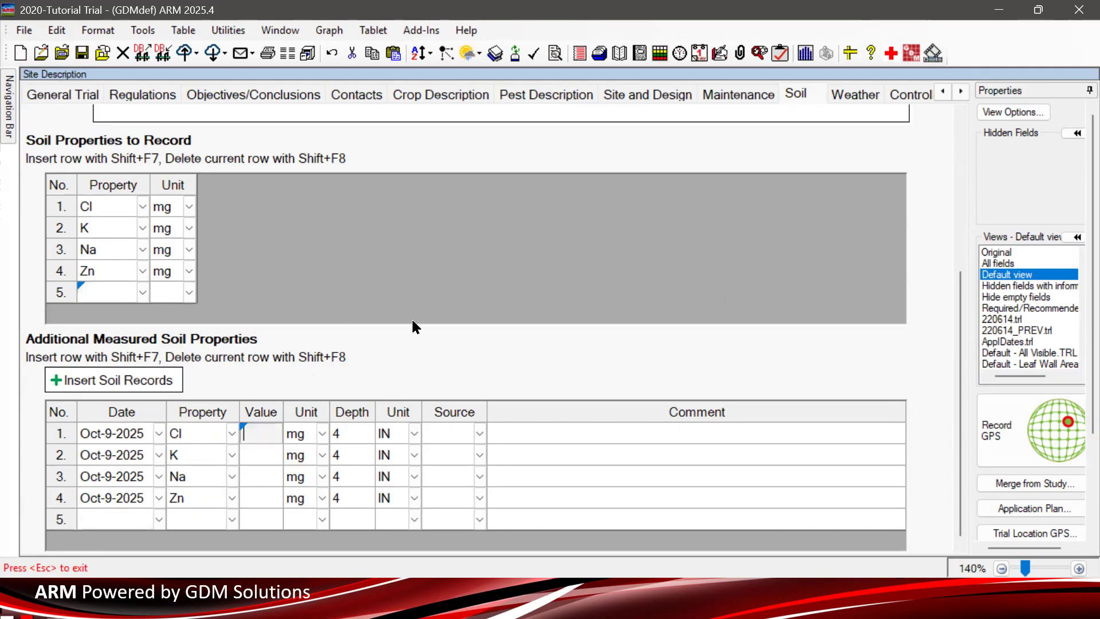
{"action": "type", "text": "1"}
{"action": "key", "text": "Tab"}
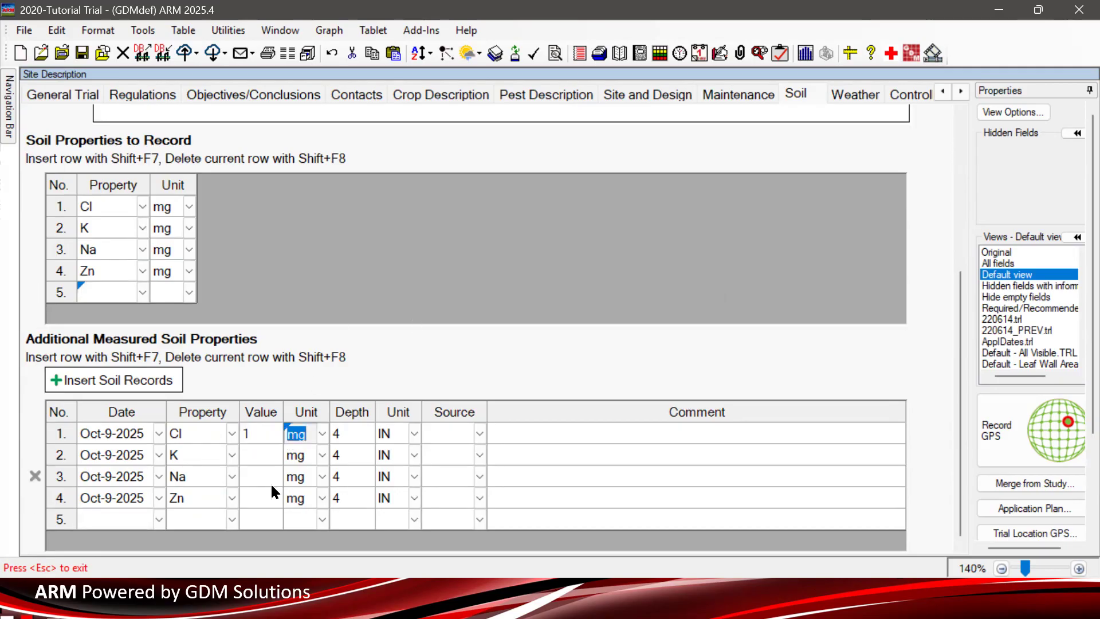
{"action": "left_click", "coordinate": [259, 453]}
{"action": "type", "text": "1.2"}
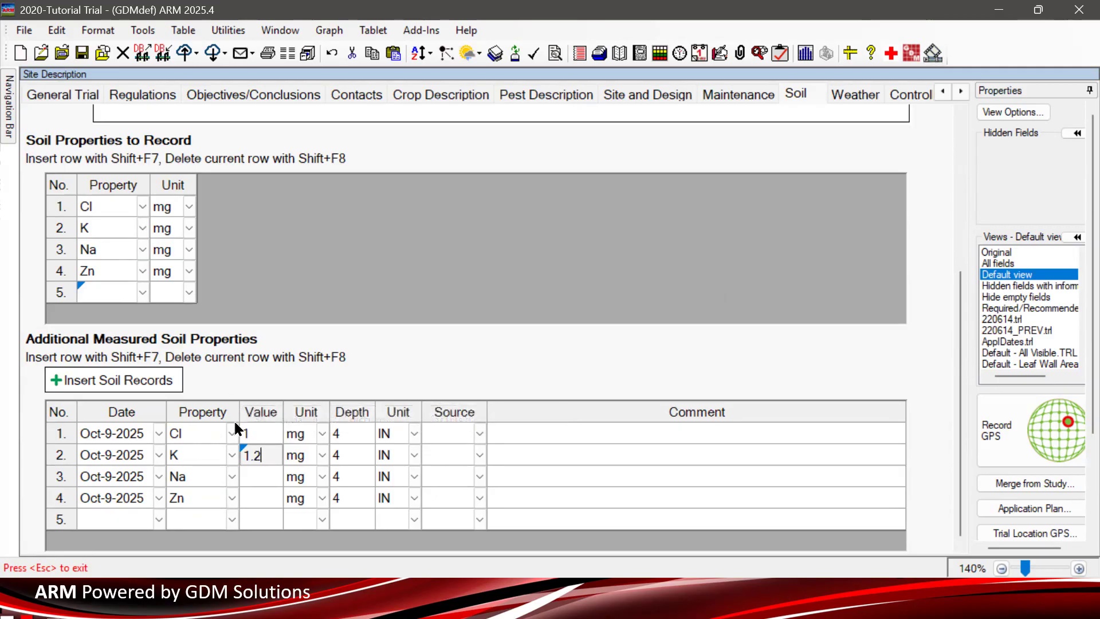
{"action": "left_click", "coordinate": [264, 472]}
{"action": "type", "text": ".7"}
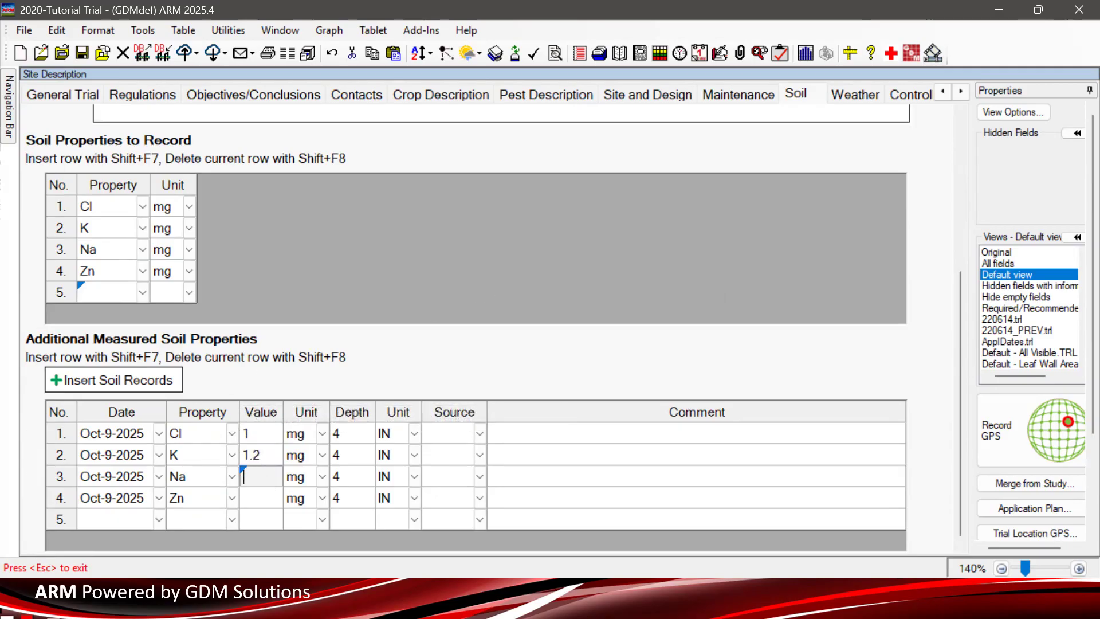
{"action": "left_click", "coordinate": [252, 497]}
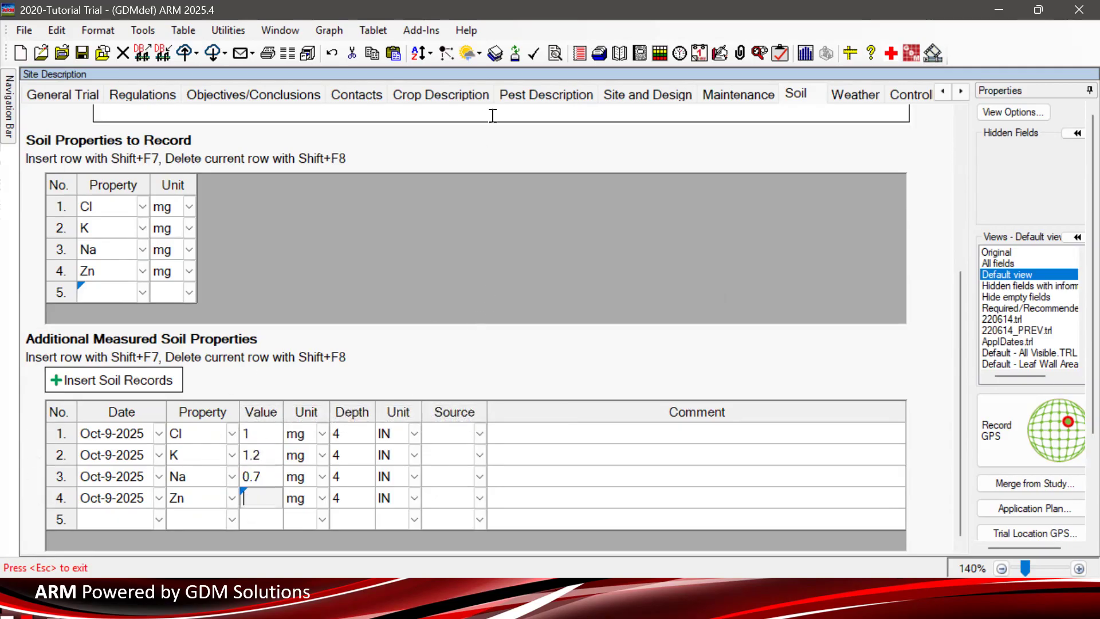
{"action": "type", "text": "12"}
{"action": "key", "text": "Tab"}
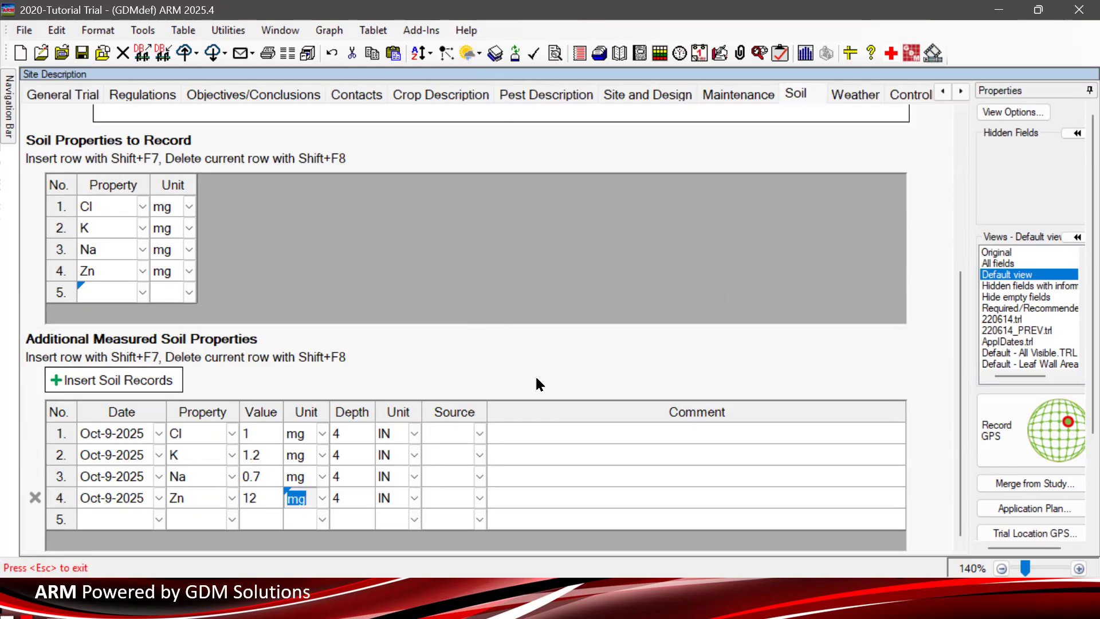
{"action": "left_click", "coordinate": [107, 384]}
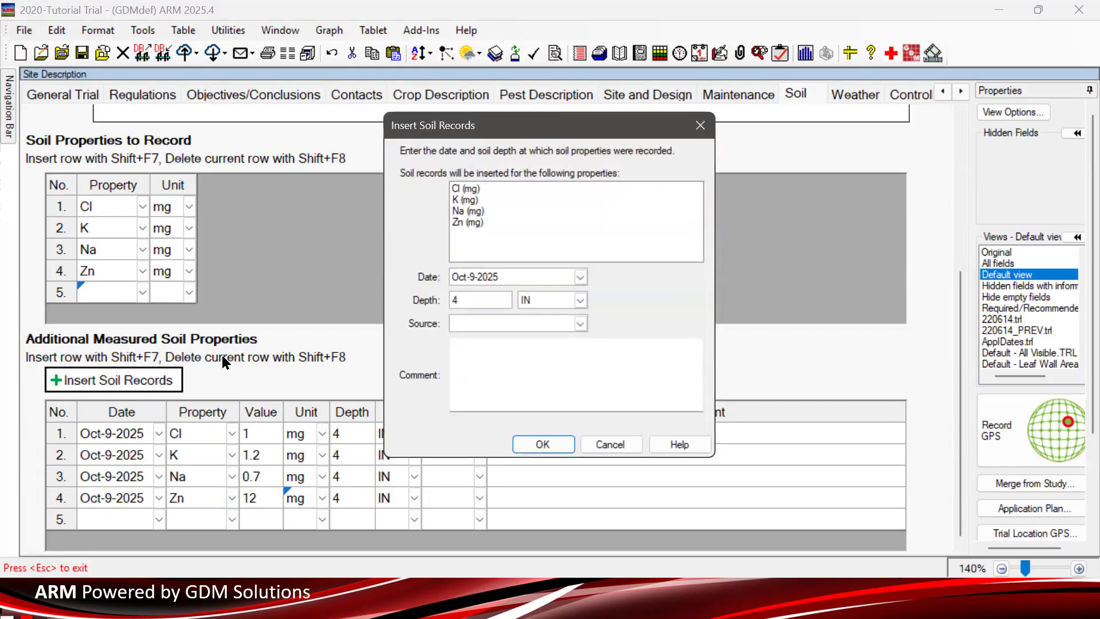
- Insert Oct-16-2025 records for Cl, K, Na and Zn at 4 IN, giving Cl value 2
{"action": "left_click", "coordinate": [580, 277]}
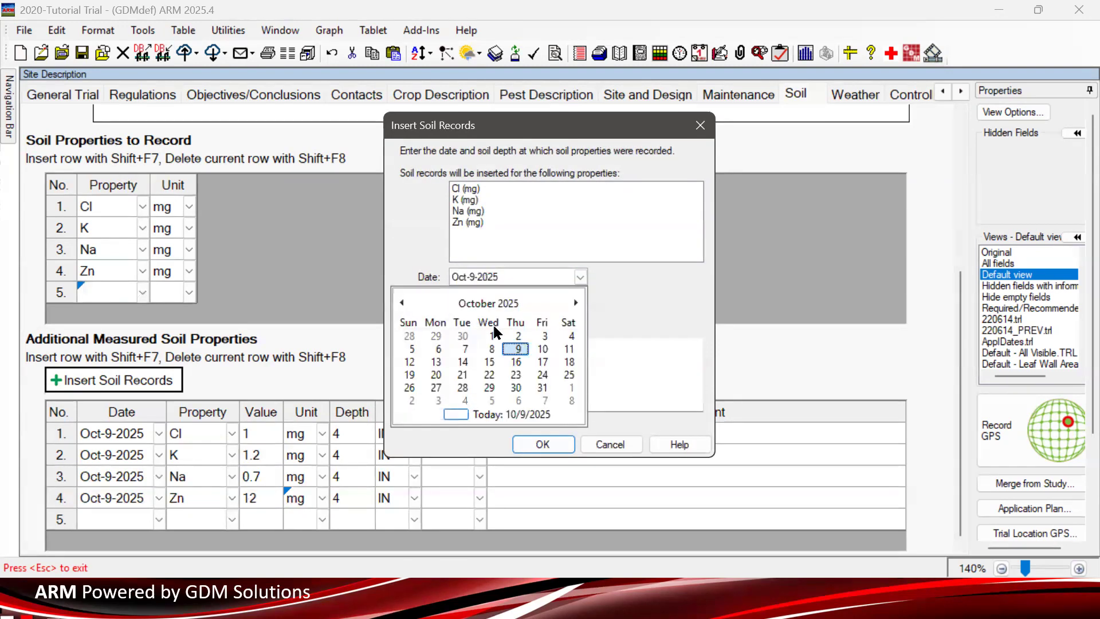
{"action": "left_click", "coordinate": [516, 367]}
{"action": "left_click", "coordinate": [544, 445]}
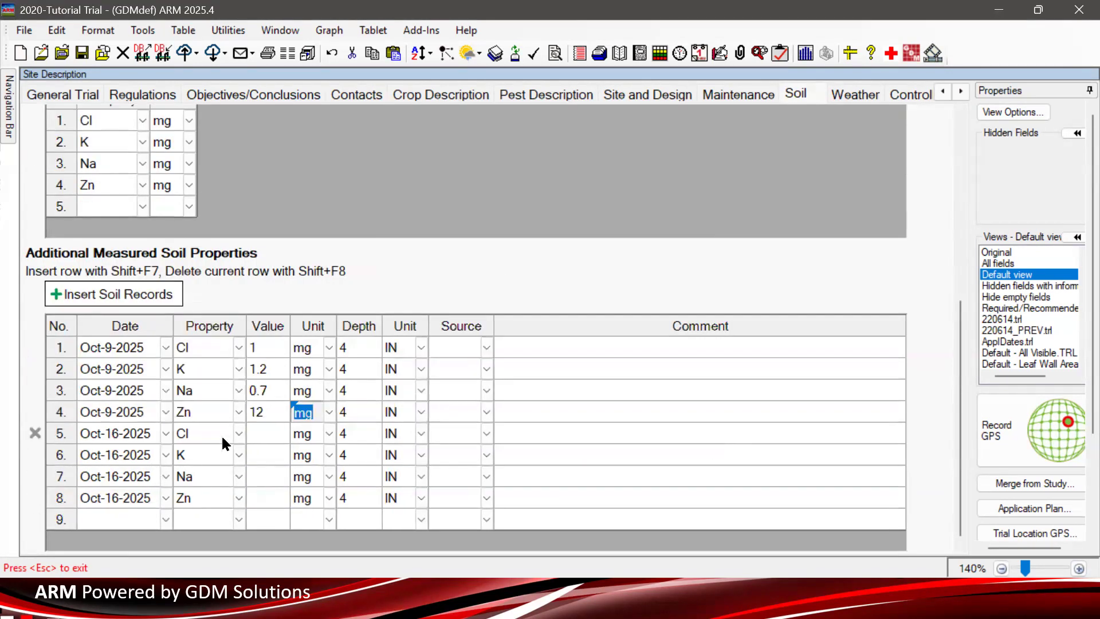
{"action": "left_click", "coordinate": [261, 434]}
{"action": "type", "text": "2"}
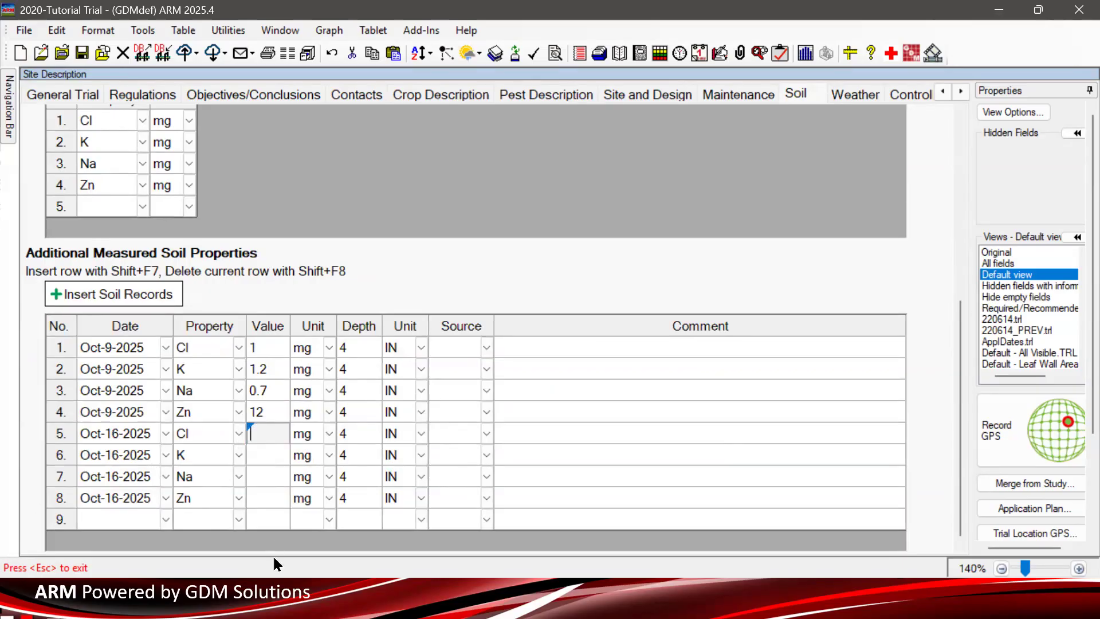
{"action": "key", "text": "Tab"}
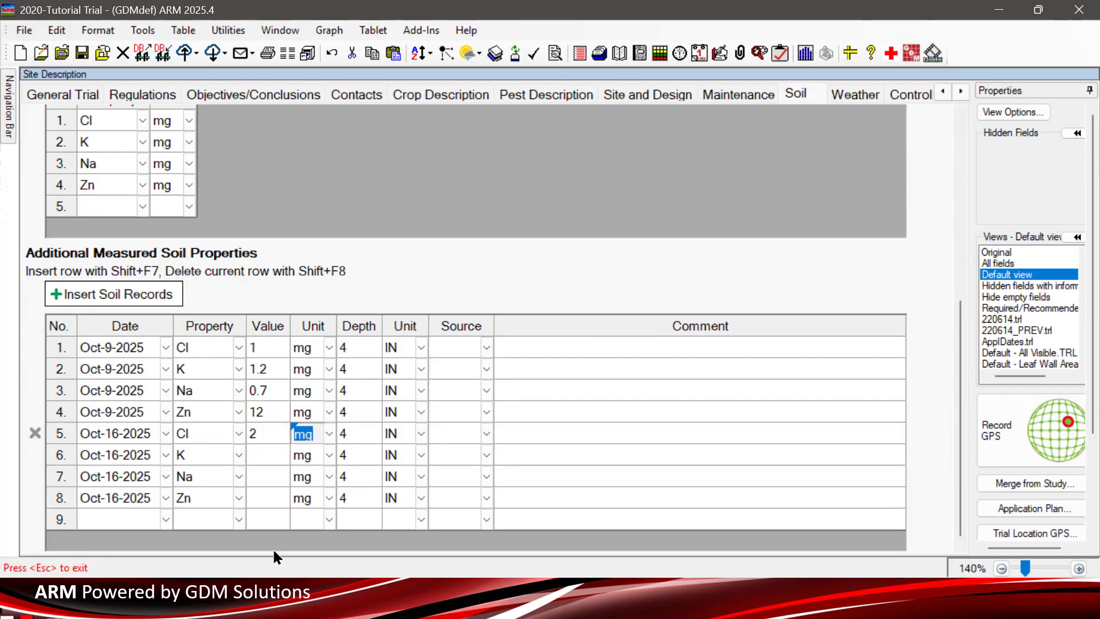
{"action": "scroll", "coordinate": [266, 263], "scroll_direction": "up", "scroll_amount": 2}
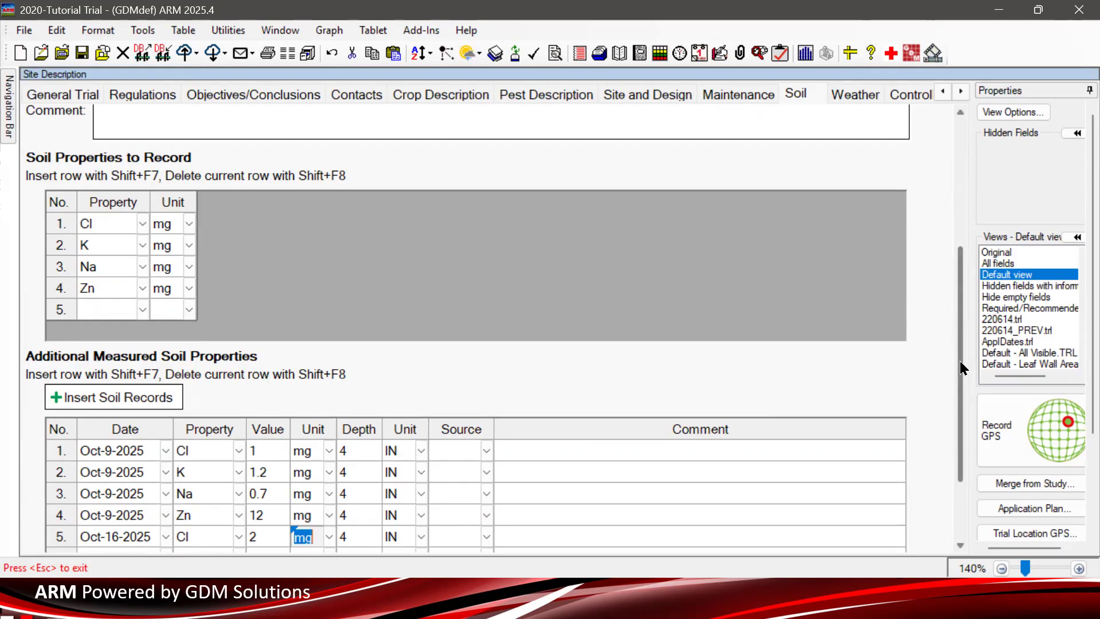
{"action": "left_click_drag", "start_coordinate": [961, 365], "coordinate": [965, 157]}
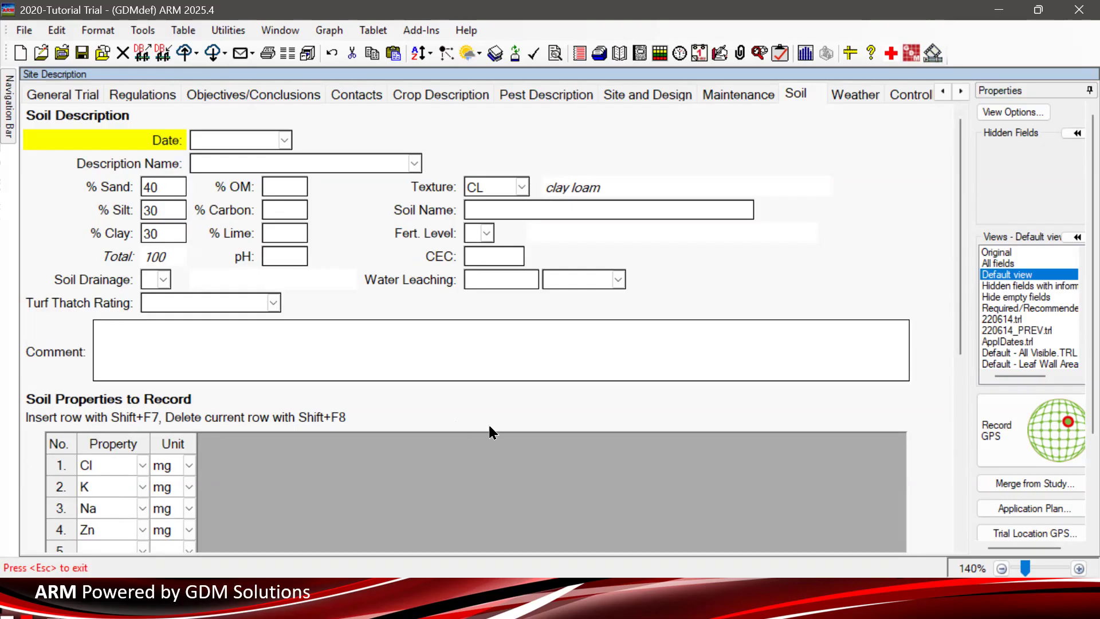
{"action": "scroll", "coordinate": [487, 422], "scroll_direction": "down", "scroll_amount": 3}
{"action": "left_click_drag", "start_coordinate": [91, 434], "coordinate": [83, 362]}
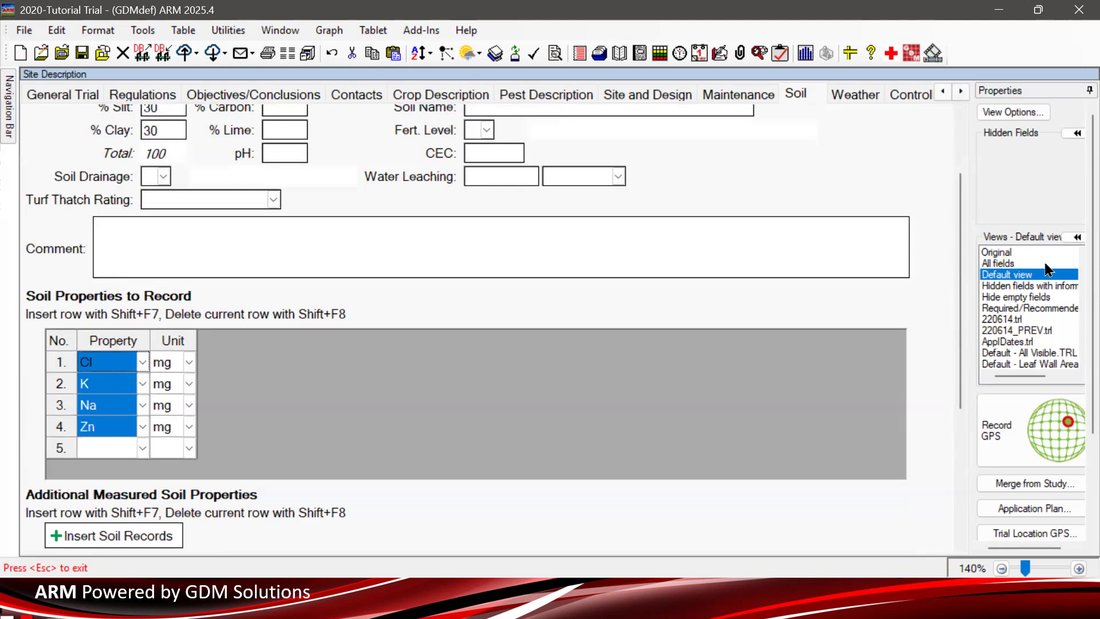
{"action": "scroll", "coordinate": [966, 344], "scroll_direction": "down", "scroll_amount": 1}
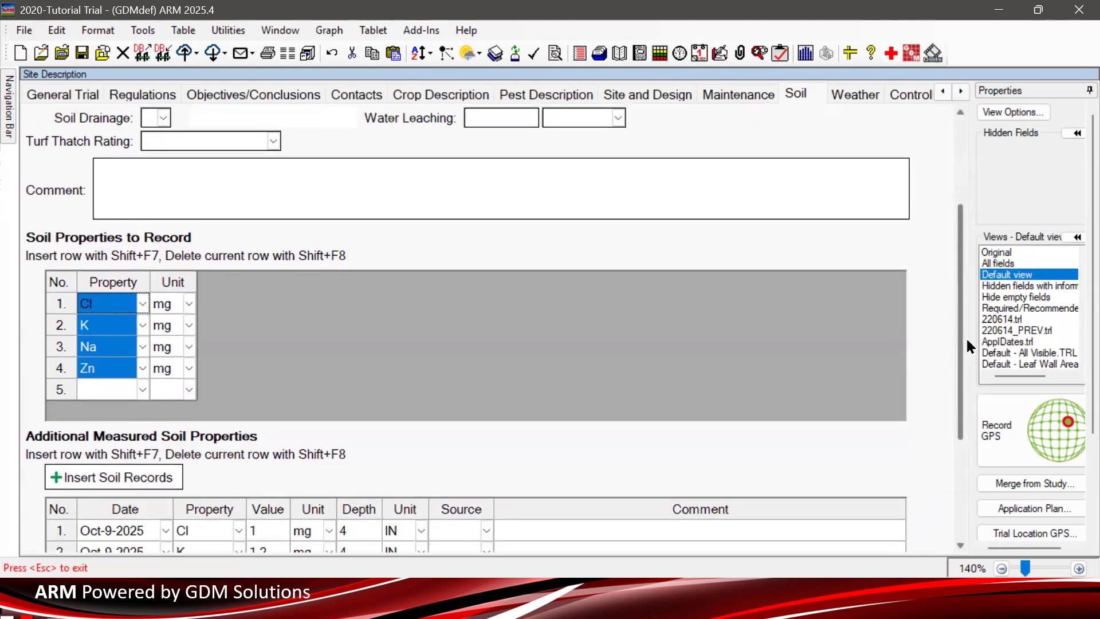
{"action": "scroll", "coordinate": [965, 336], "scroll_direction": "up", "scroll_amount": 3}
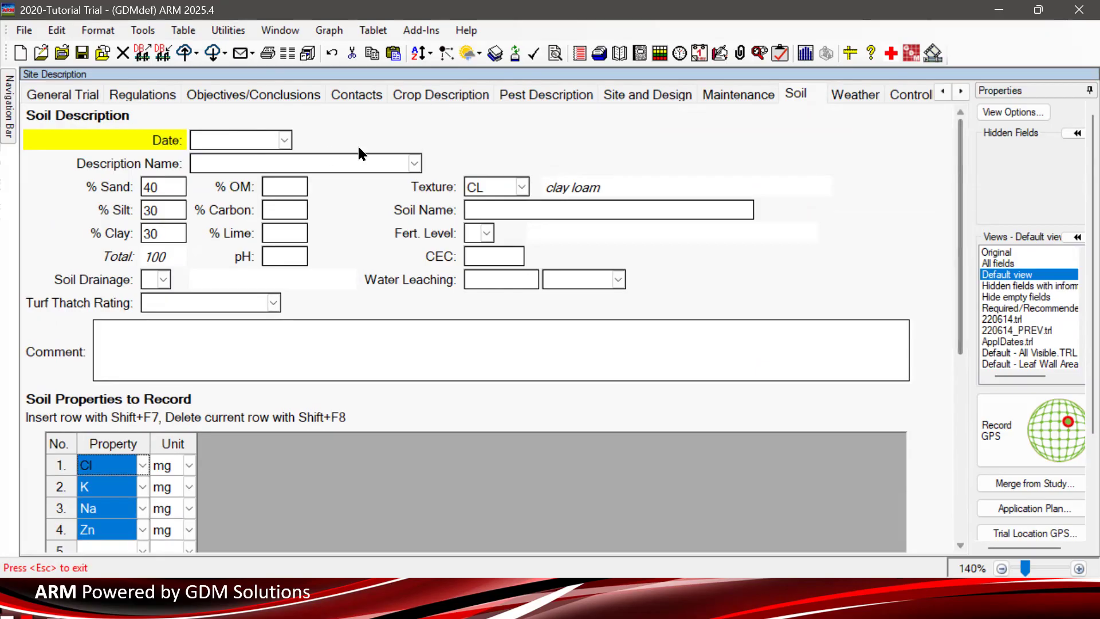
{"action": "left_click", "coordinate": [294, 163]}
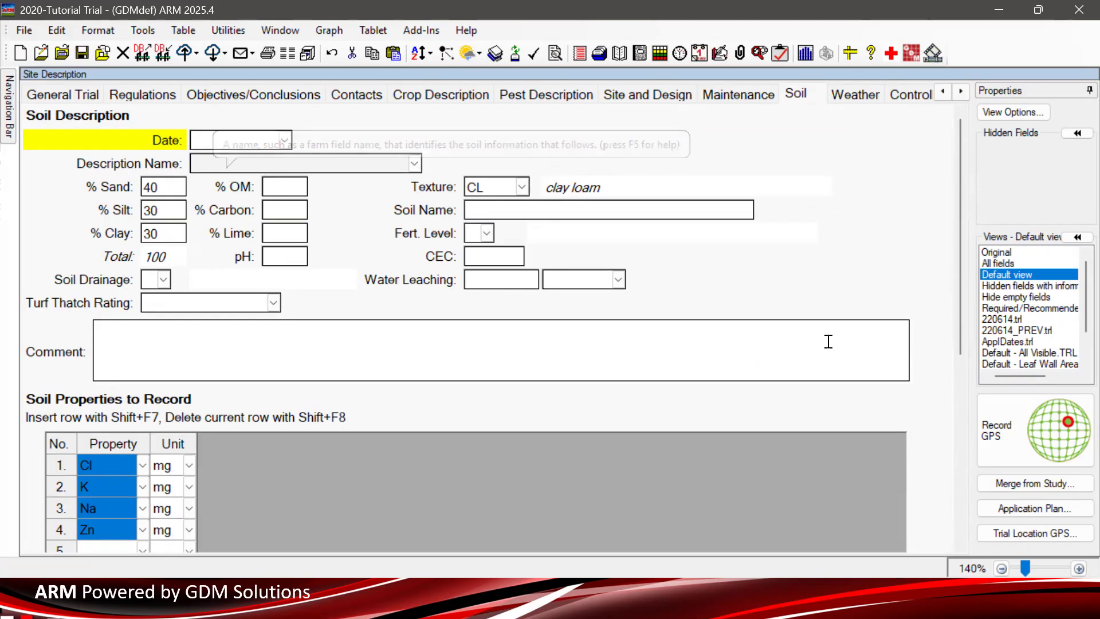
{"action": "left_click", "coordinate": [493, 208]}
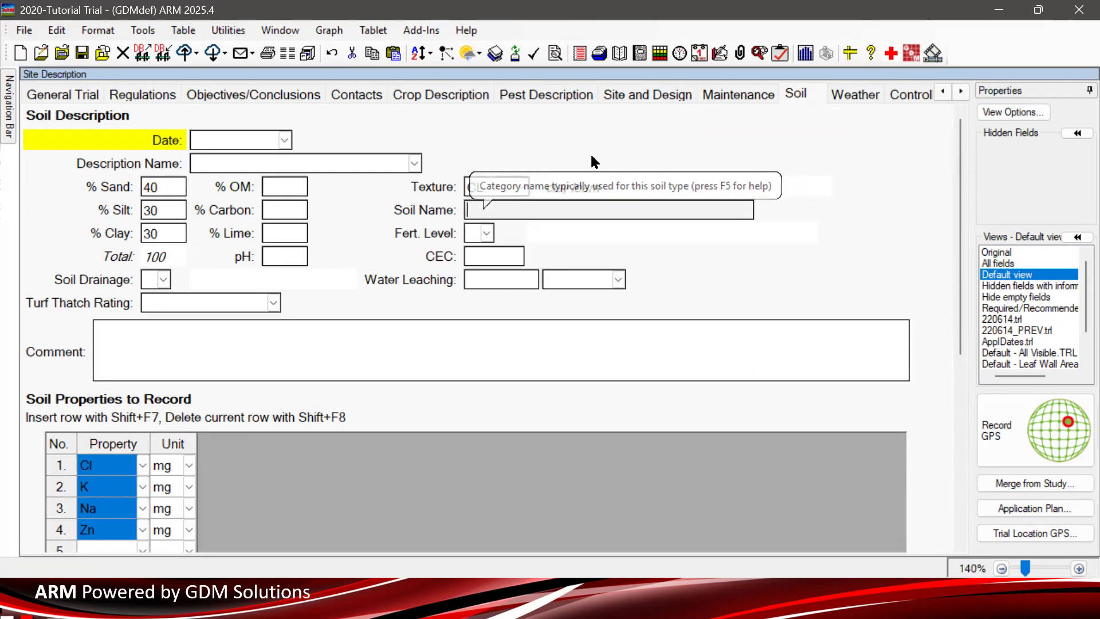
- View the Soil Name help definition in an enlarged window, then close it
{"action": "left_click", "coordinate": [891, 55]}
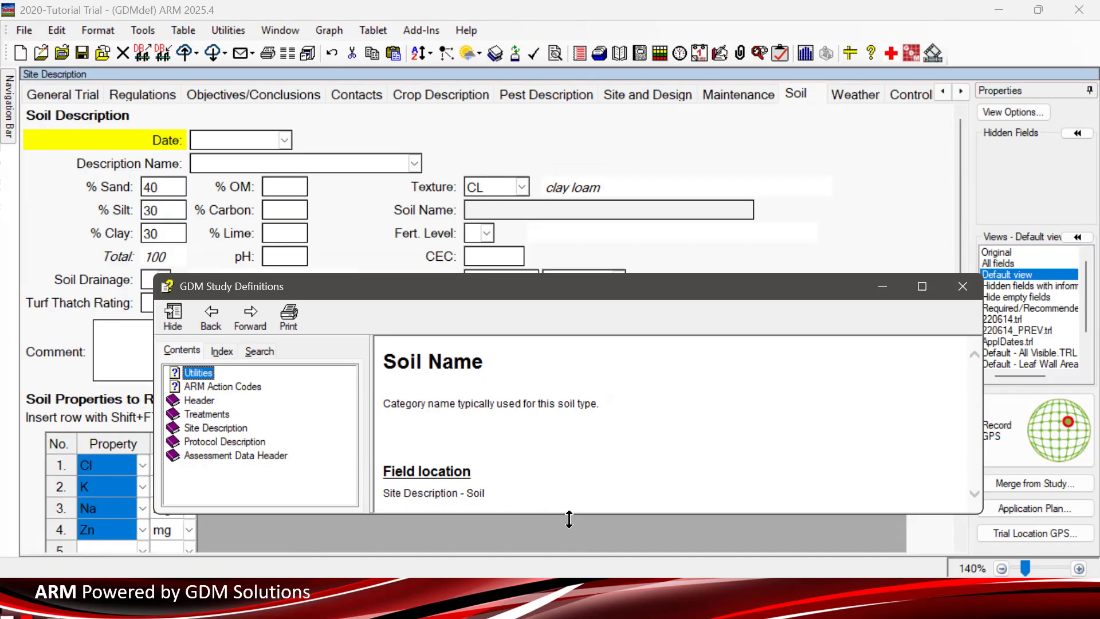
{"action": "left_click_drag", "start_coordinate": [569, 519], "coordinate": [559, 553]}
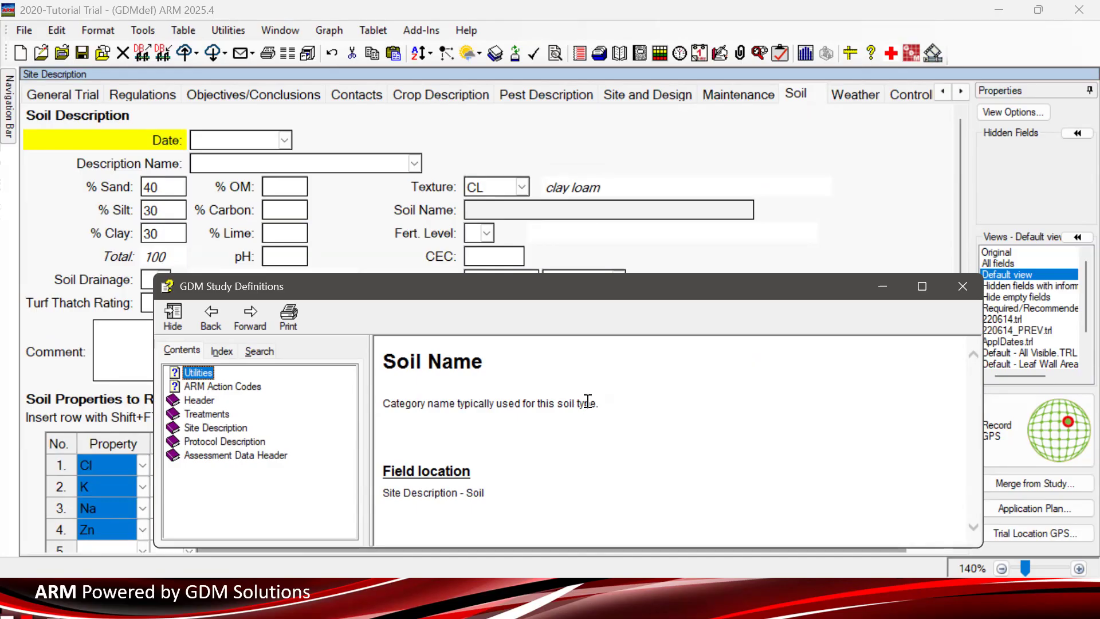
{"action": "left_click", "coordinate": [962, 289]}
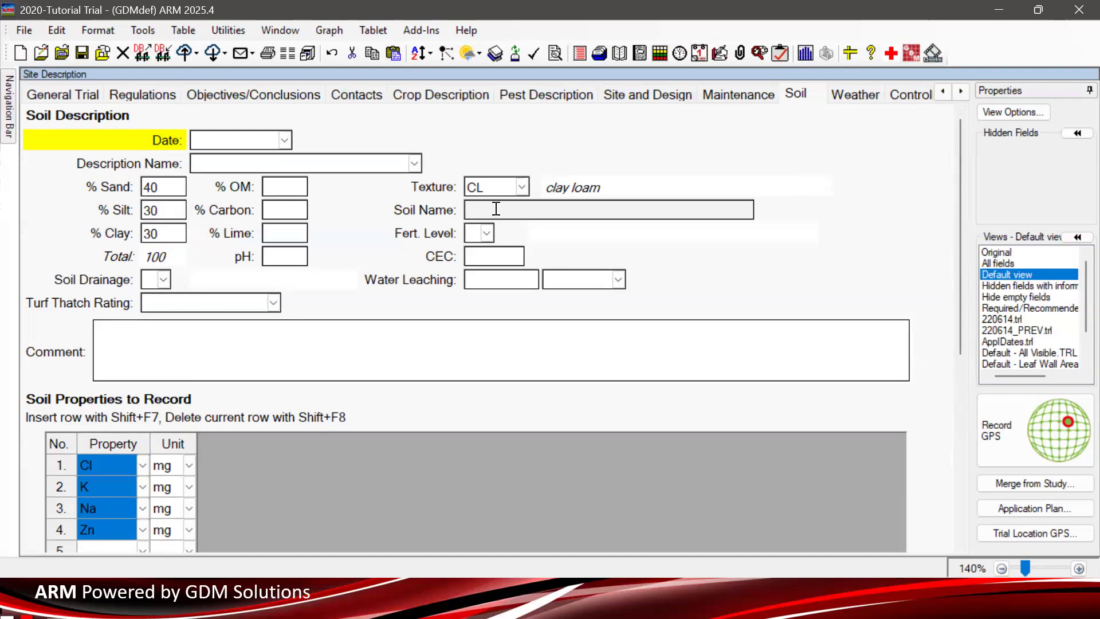
- Add the unnamed 40/30/30 CL clay loam values to the Description Name List without a comment
{"action": "left_click", "coordinate": [255, 162]}
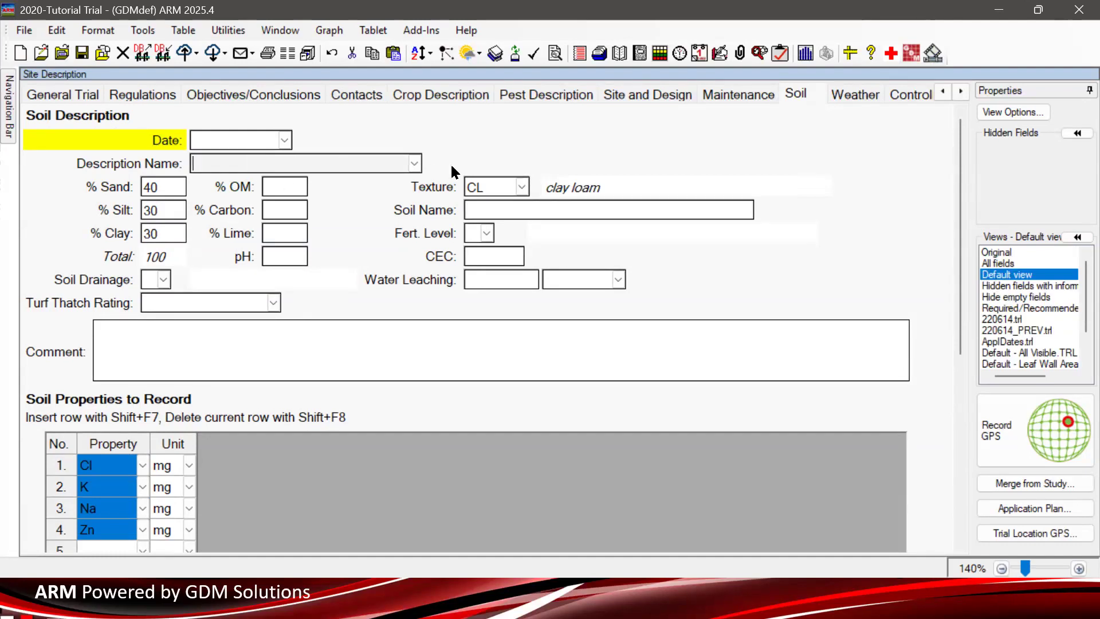
{"action": "left_click", "coordinate": [415, 165]}
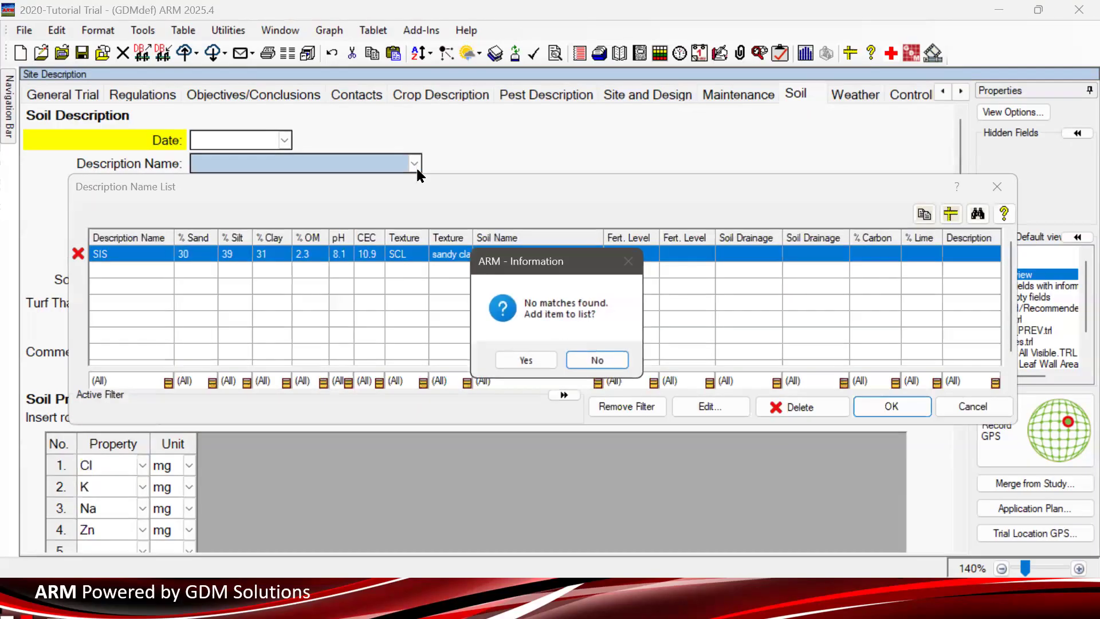
{"action": "left_click", "coordinate": [529, 359]}
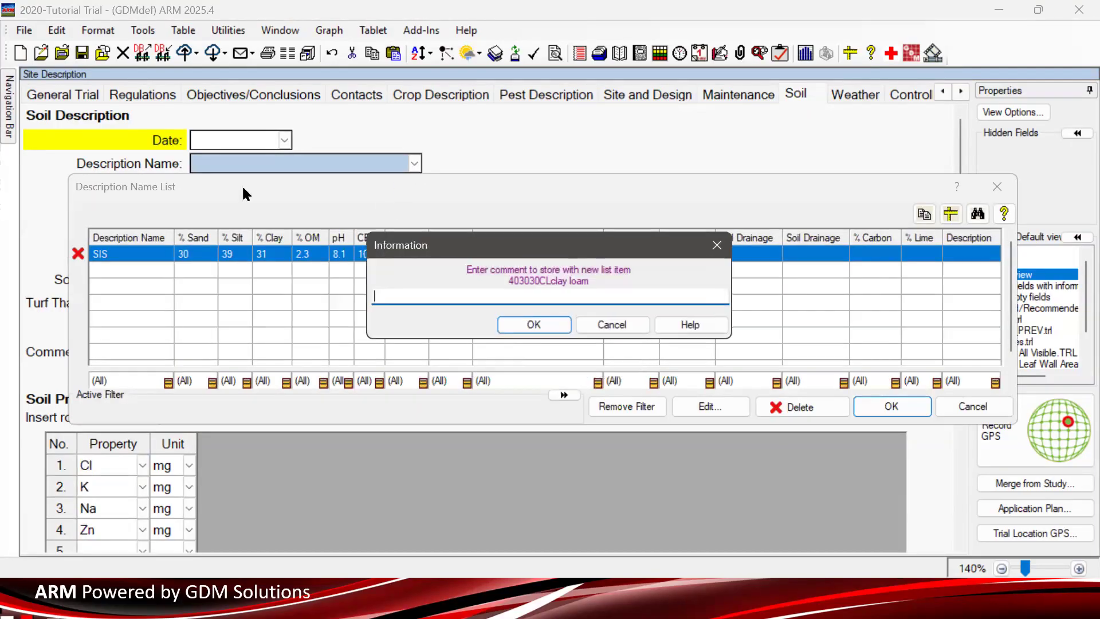
{"action": "left_click", "coordinate": [515, 324]}
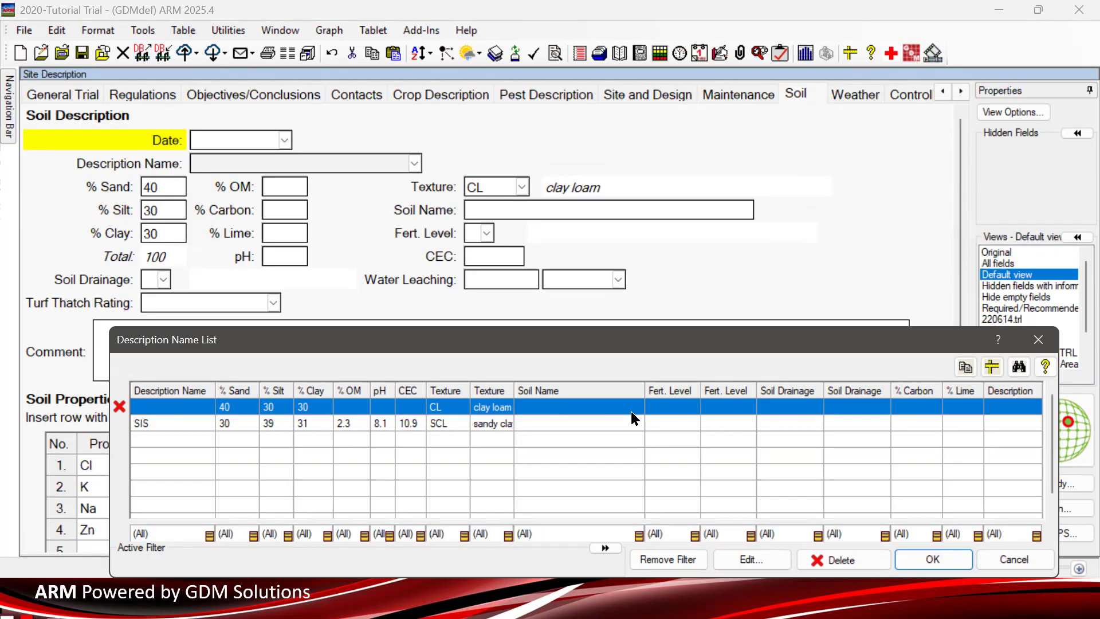
{"action": "left_click", "coordinate": [1038, 339]}
{"action": "left_click", "coordinate": [498, 209]}
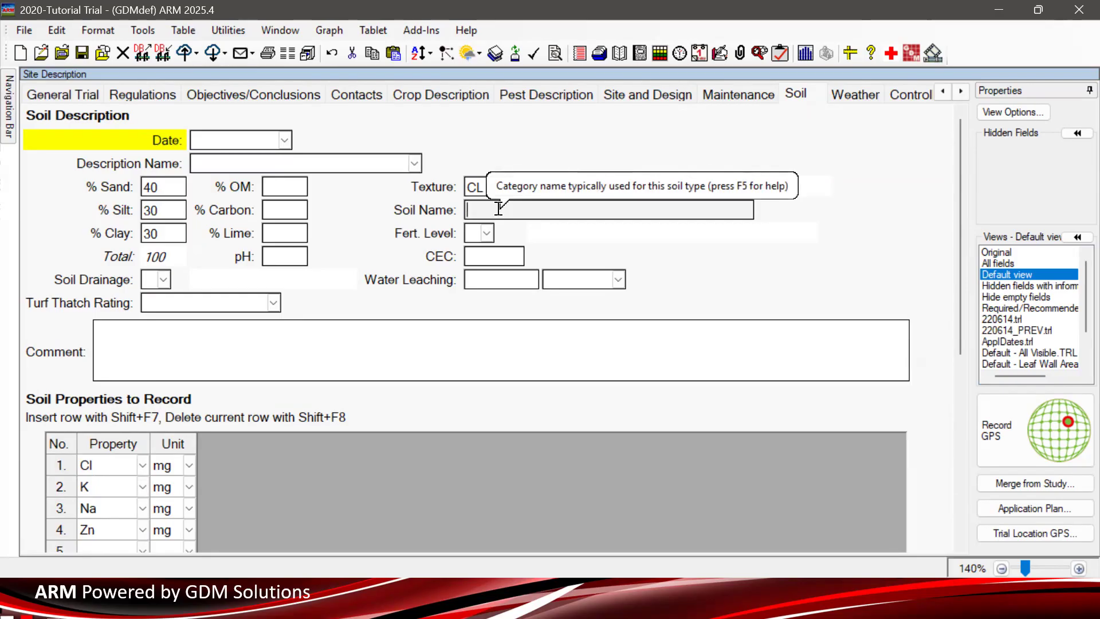
{"action": "key", "text": "F1"}
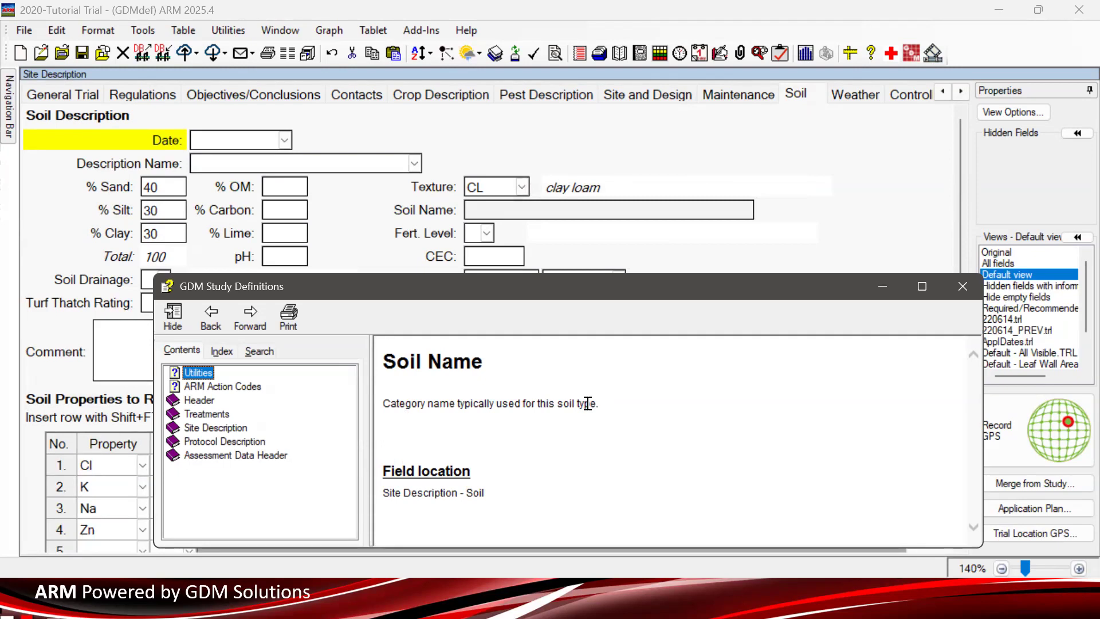
{"action": "left_click_drag", "start_coordinate": [602, 406], "coordinate": [381, 404]}
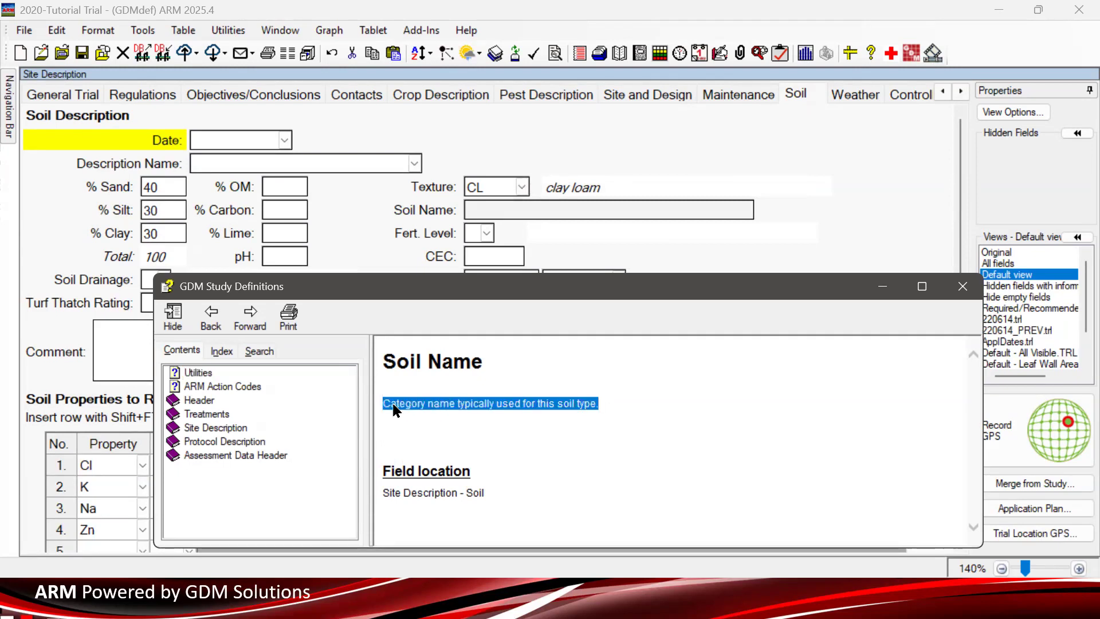
{"action": "left_click", "coordinate": [486, 447]}
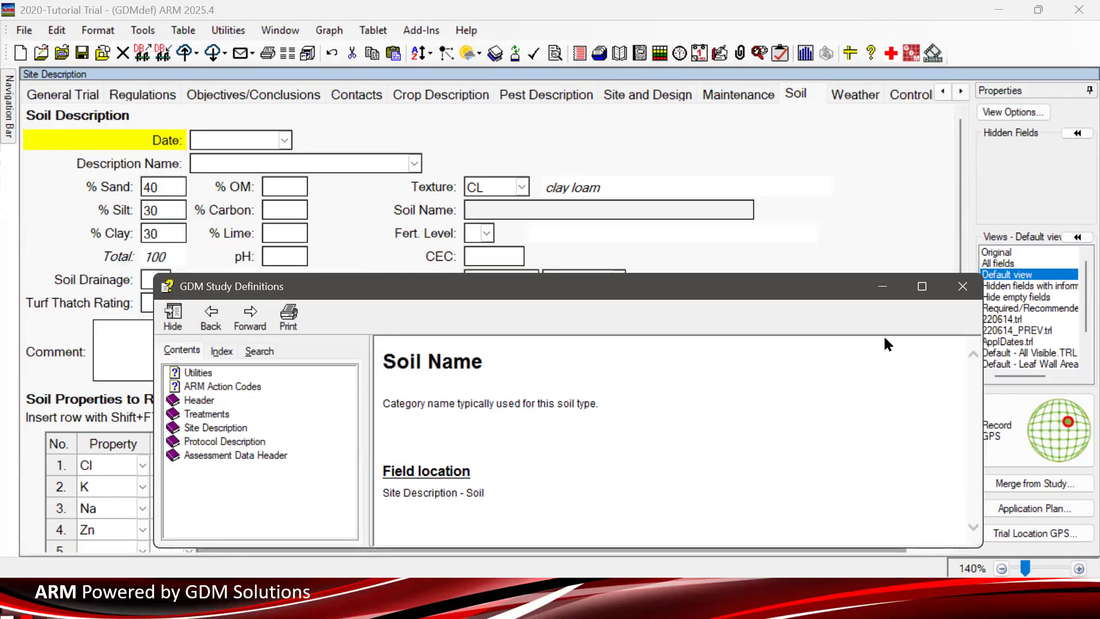
{"action": "left_click", "coordinate": [961, 292]}
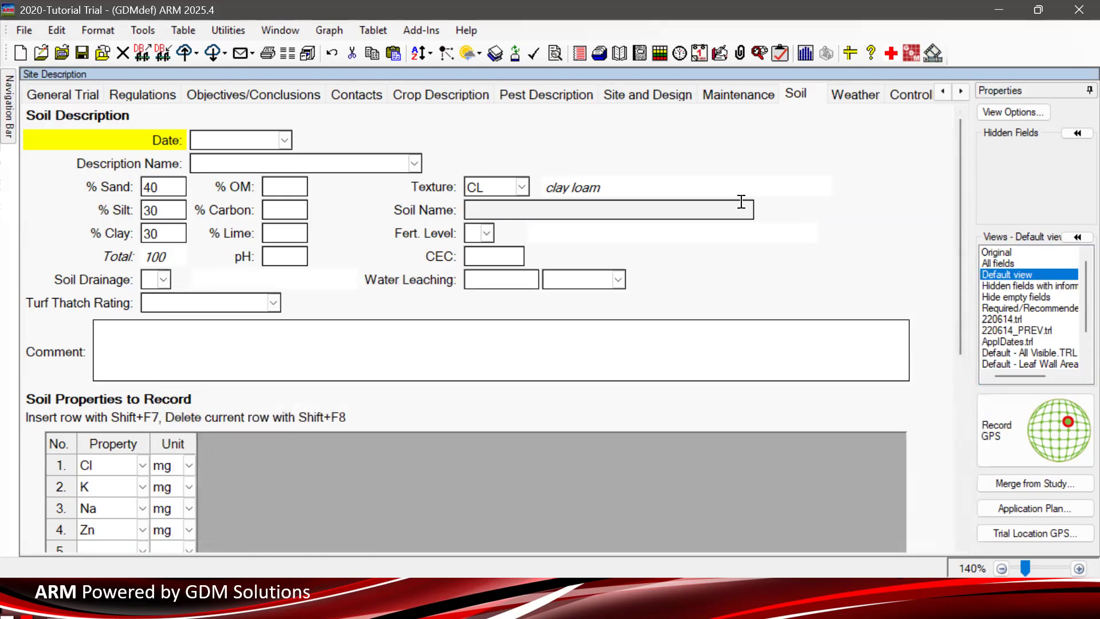
{"action": "left_click", "coordinate": [556, 189]}
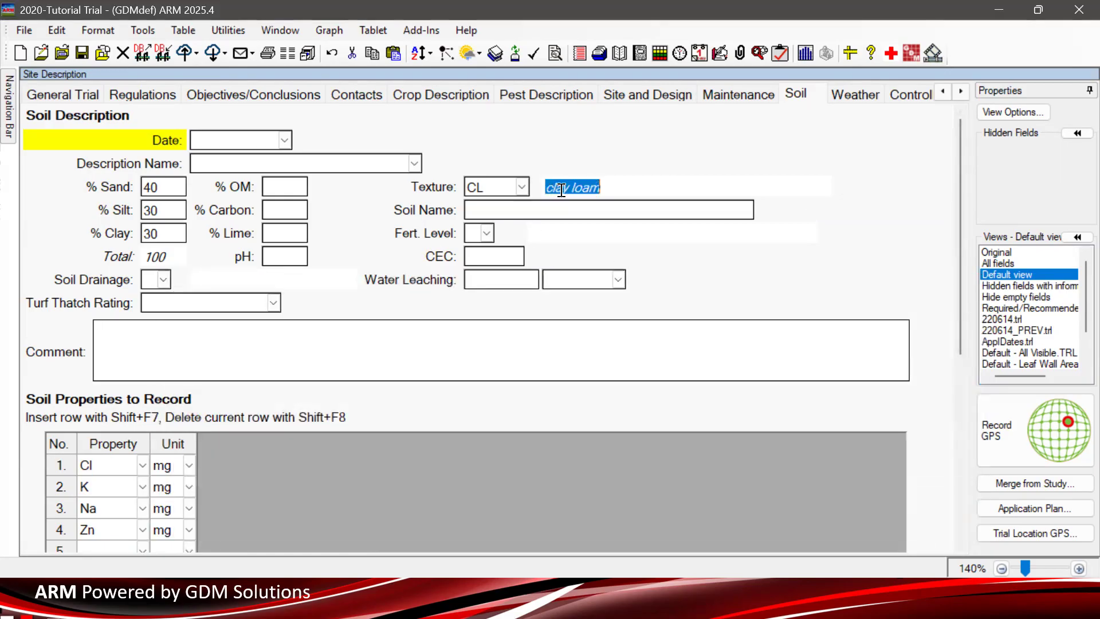
{"action": "left_click", "coordinate": [522, 187]}
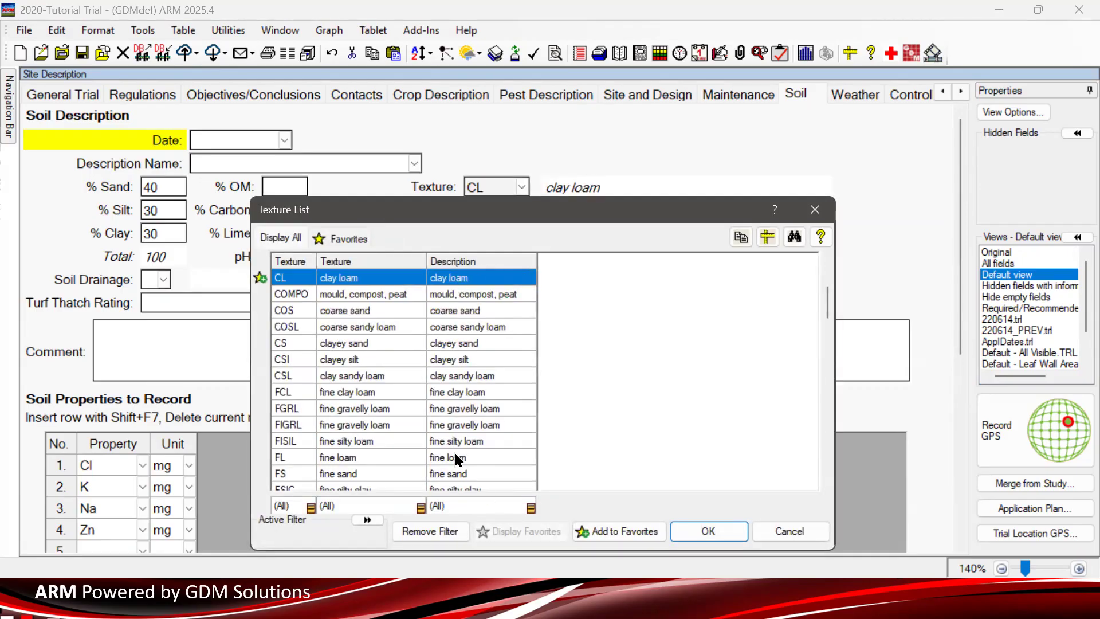
{"action": "scroll", "coordinate": [454, 449], "scroll_direction": "down", "scroll_amount": 3}
{"action": "scroll", "coordinate": [456, 447], "scroll_direction": "up", "scroll_amount": 2}
{"action": "scroll", "coordinate": [460, 458], "scroll_direction": "up", "scroll_amount": 2}
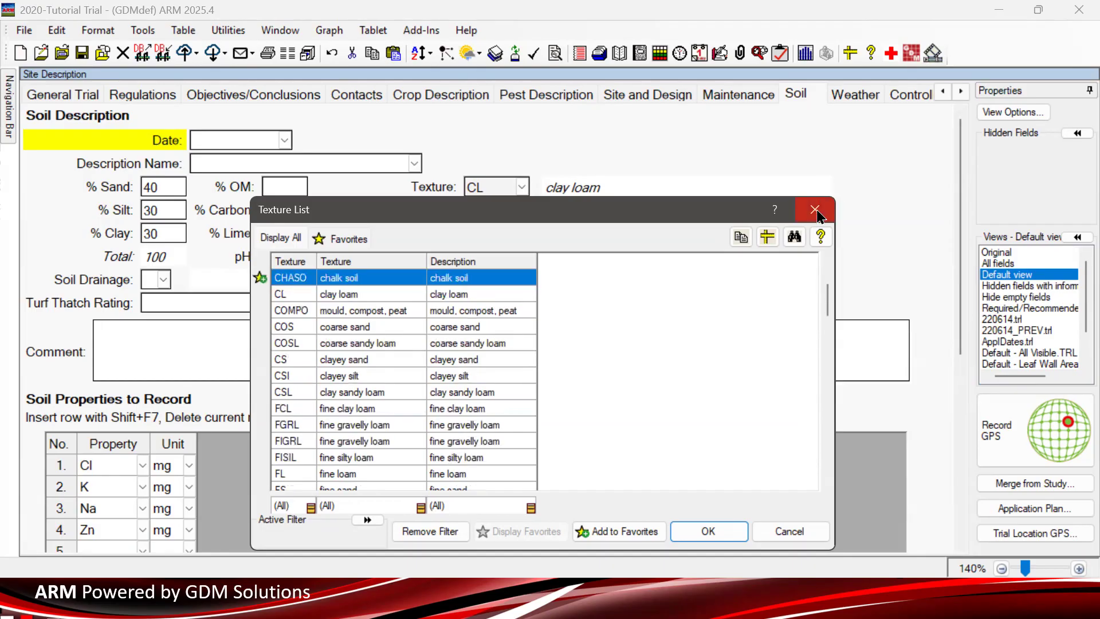
{"action": "left_click", "coordinate": [817, 213]}
{"action": "left_click", "coordinate": [483, 186]}
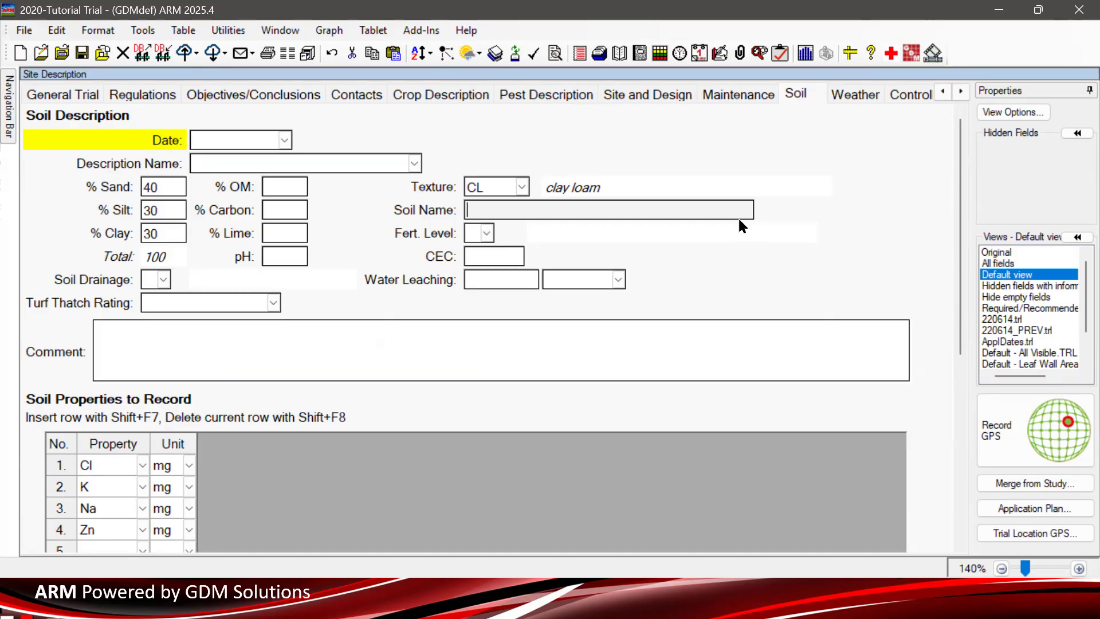
- Enter 'MySite' as Description Name and add it, uncommented, to the Description Name List
{"action": "left_click", "coordinate": [243, 157]}
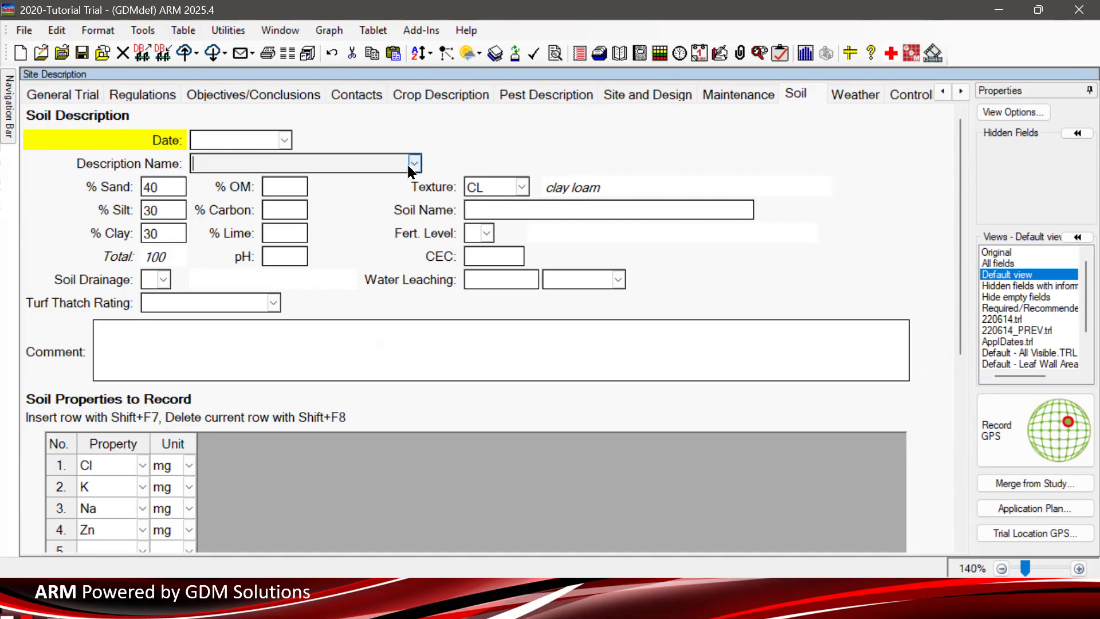
{"action": "type", "text": "MySite"}
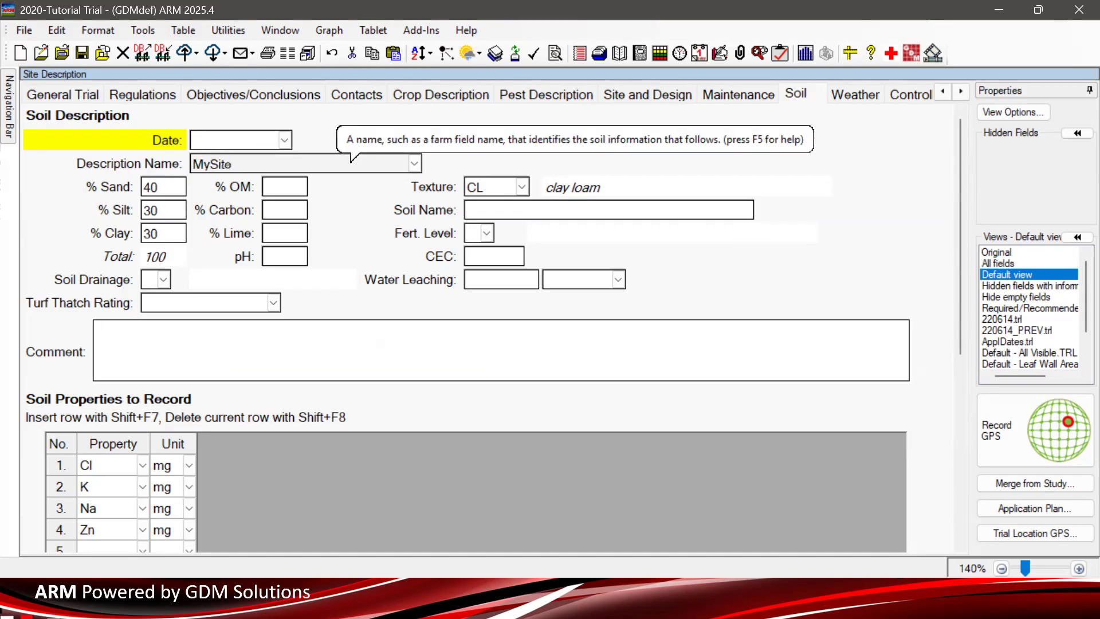
{"action": "key", "text": "BackSpace"}
{"action": "left_click", "coordinate": [414, 164]}
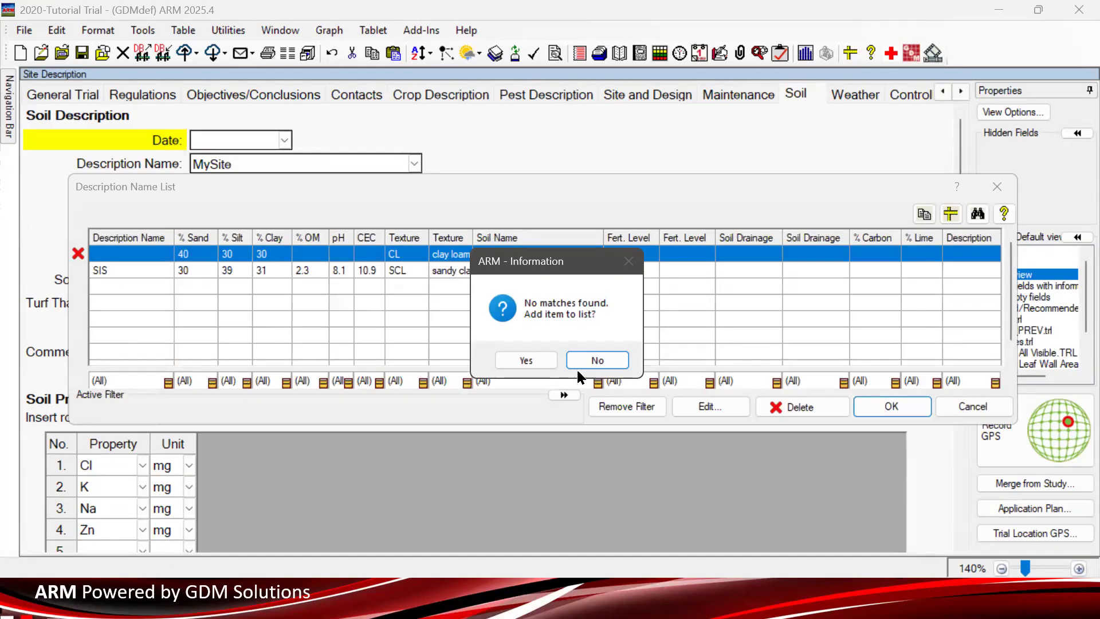
{"action": "left_click", "coordinate": [539, 358]}
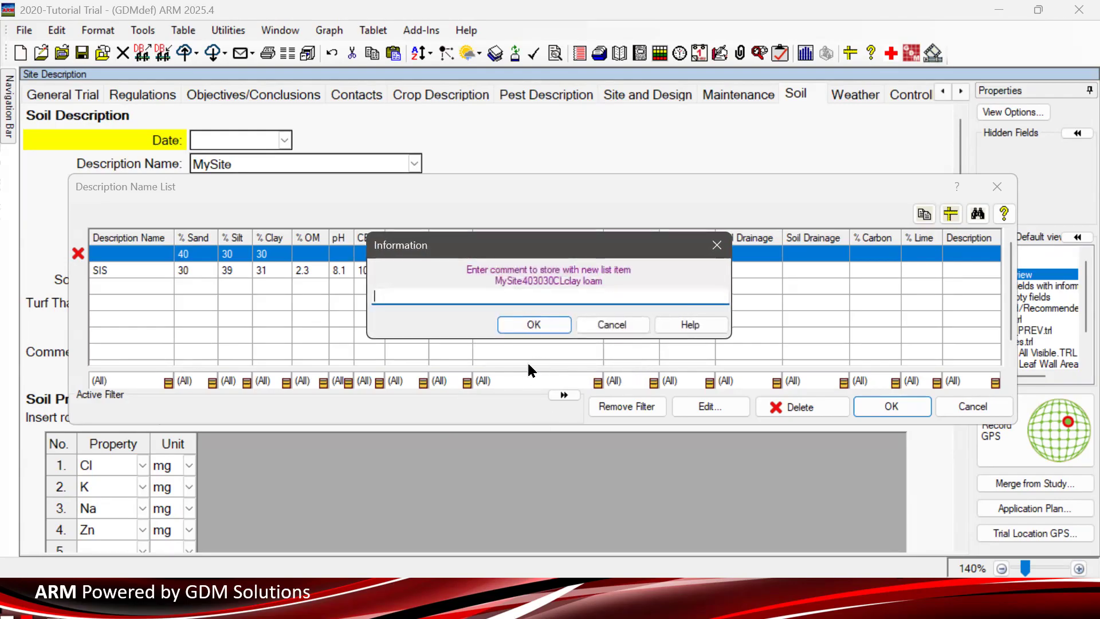
{"action": "left_click", "coordinate": [544, 325]}
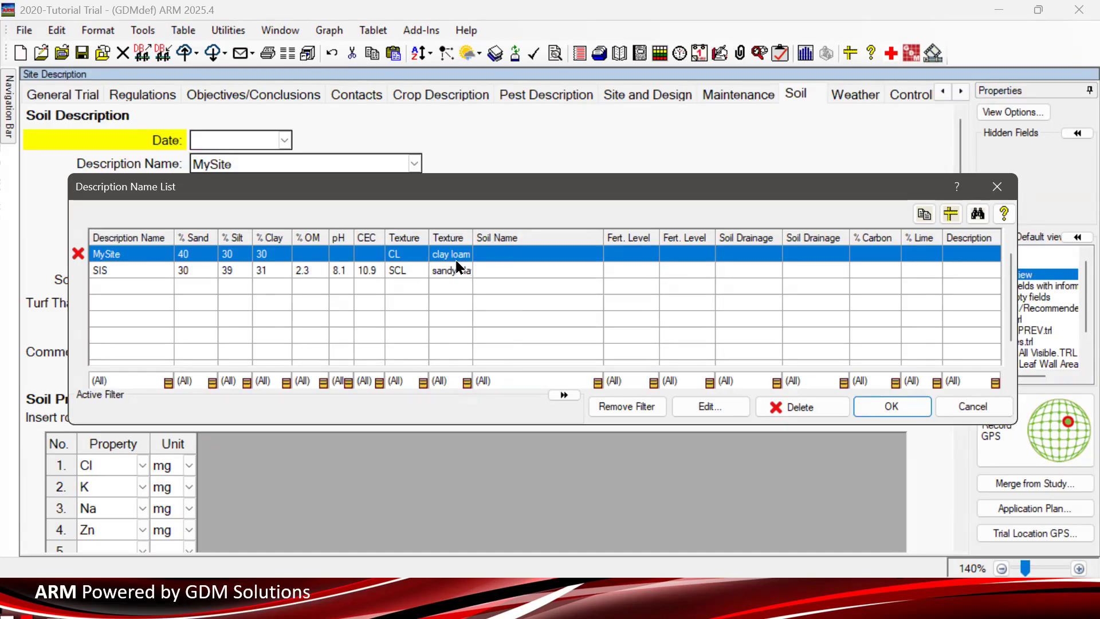
{"action": "left_click_drag", "start_coordinate": [404, 197], "coordinate": [411, 333]}
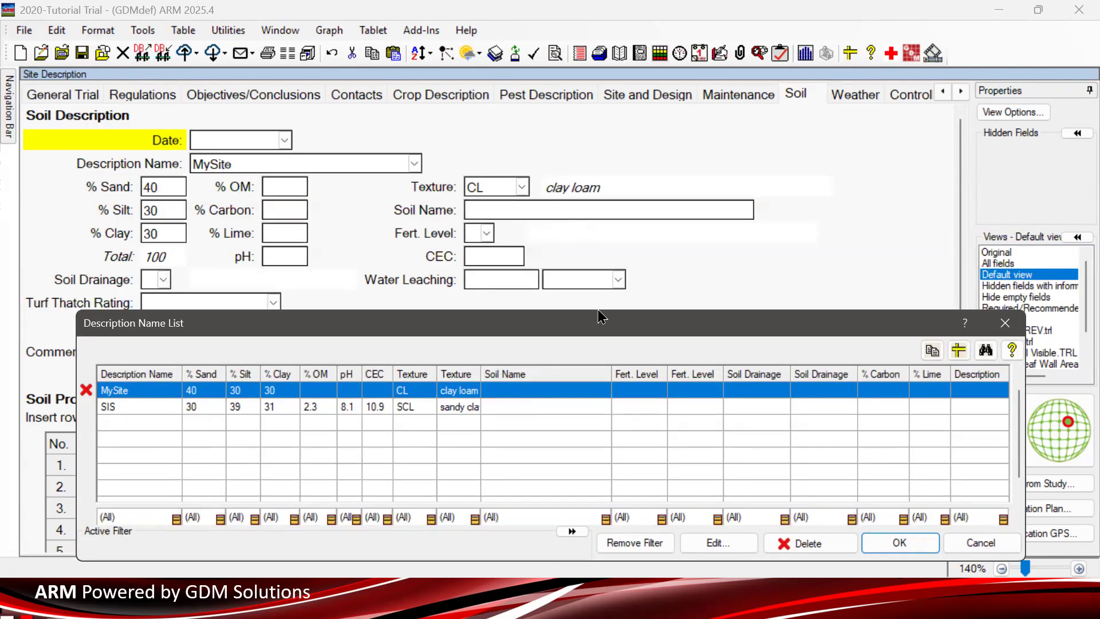
{"action": "left_click_drag", "start_coordinate": [570, 327], "coordinate": [582, 227]}
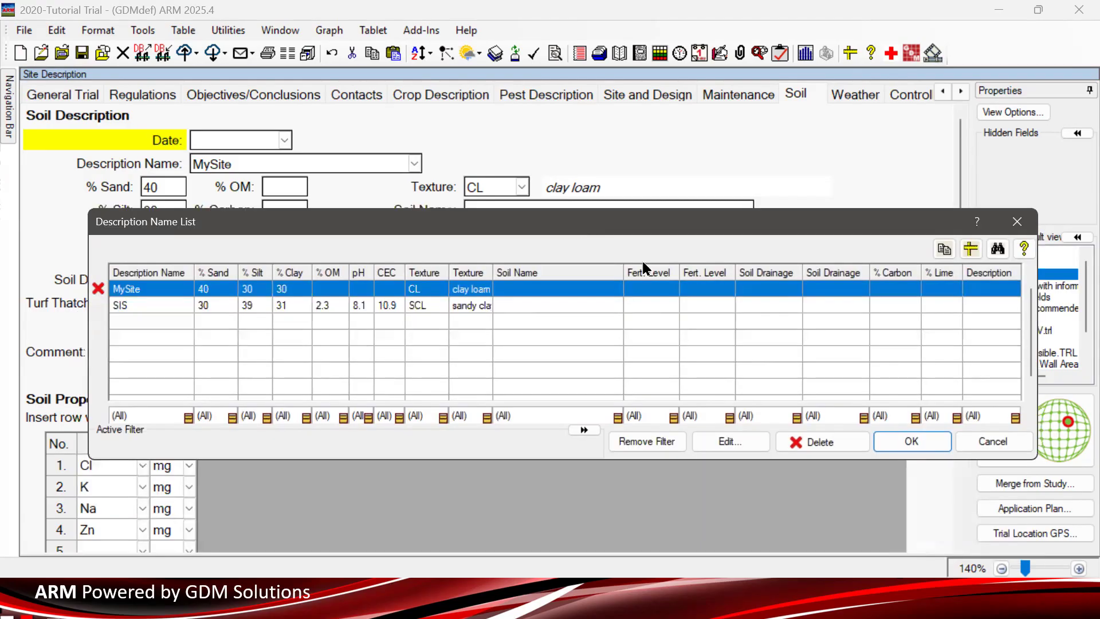
{"action": "left_click", "coordinate": [993, 439]}
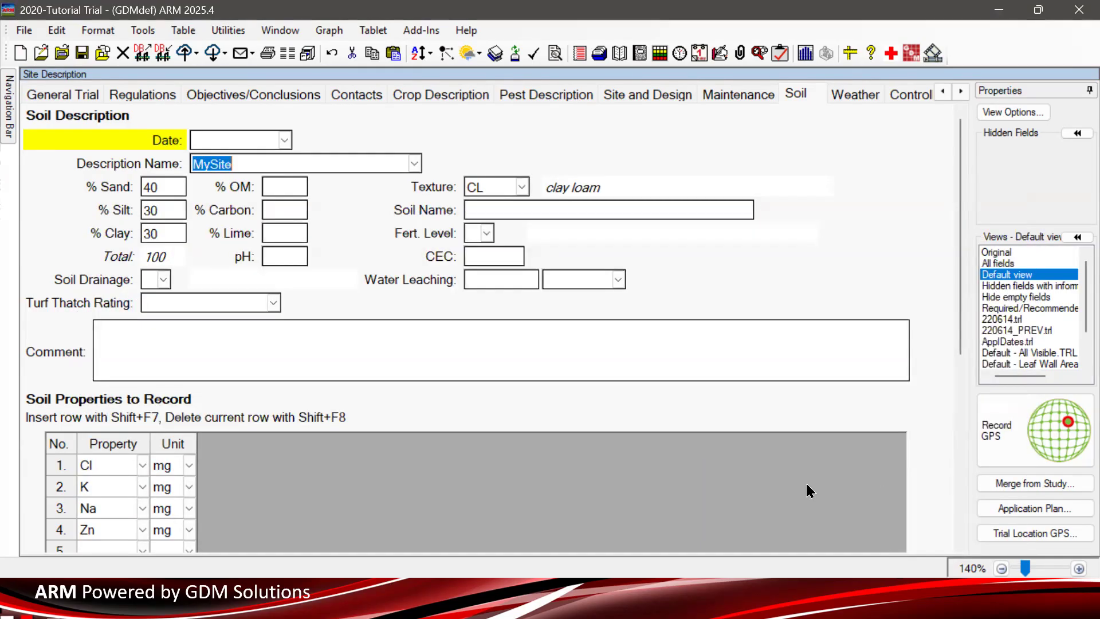
{"action": "left_click", "coordinate": [960, 90]}
{"action": "left_click", "coordinate": [960, 88]}
{"action": "left_click", "coordinate": [960, 87]}
{"action": "left_click", "coordinate": [960, 88]}
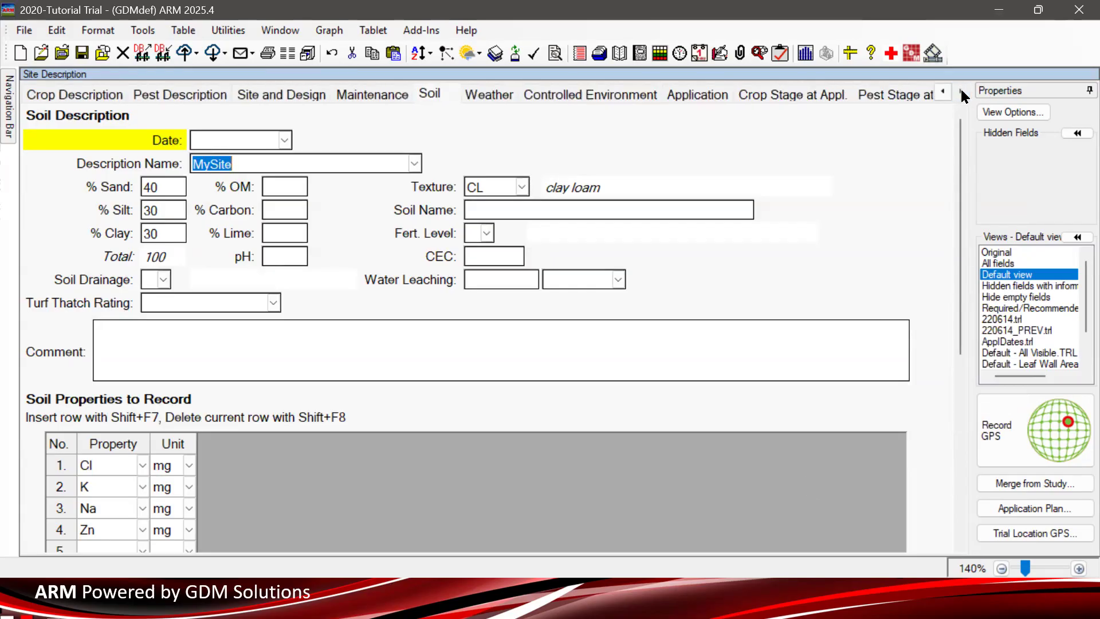
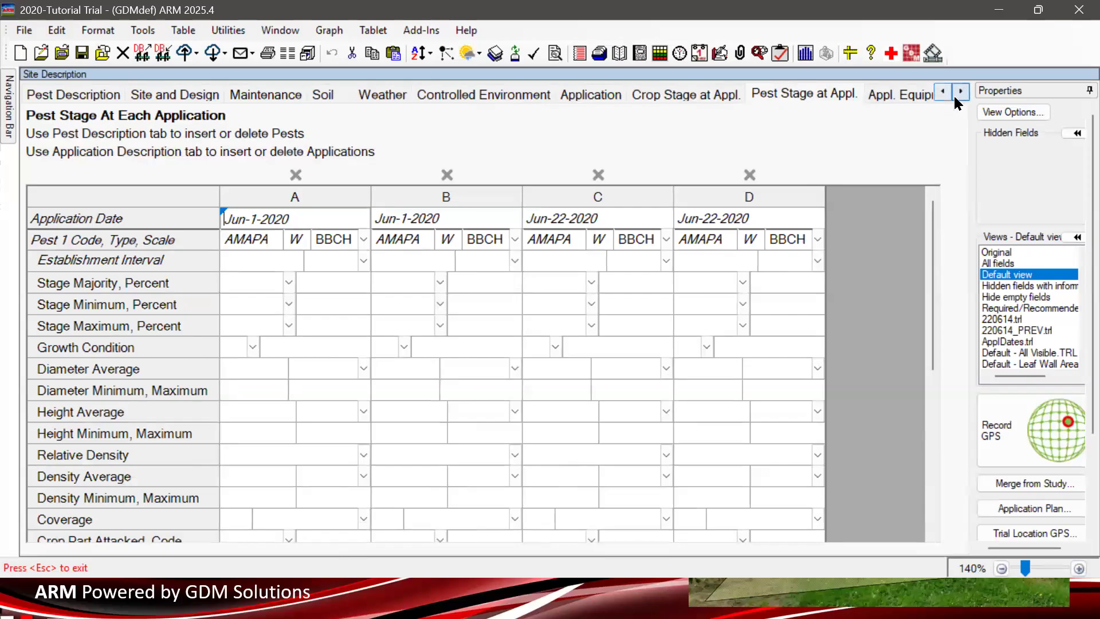
- Open Appl. Equipment and review Application Amount 200, Mix Overage 10 and Mix Size 2.64
{"action": "left_click", "coordinate": [961, 91]}
{"action": "left_click", "coordinate": [961, 91]}
{"action": "left_click", "coordinate": [960, 91]}
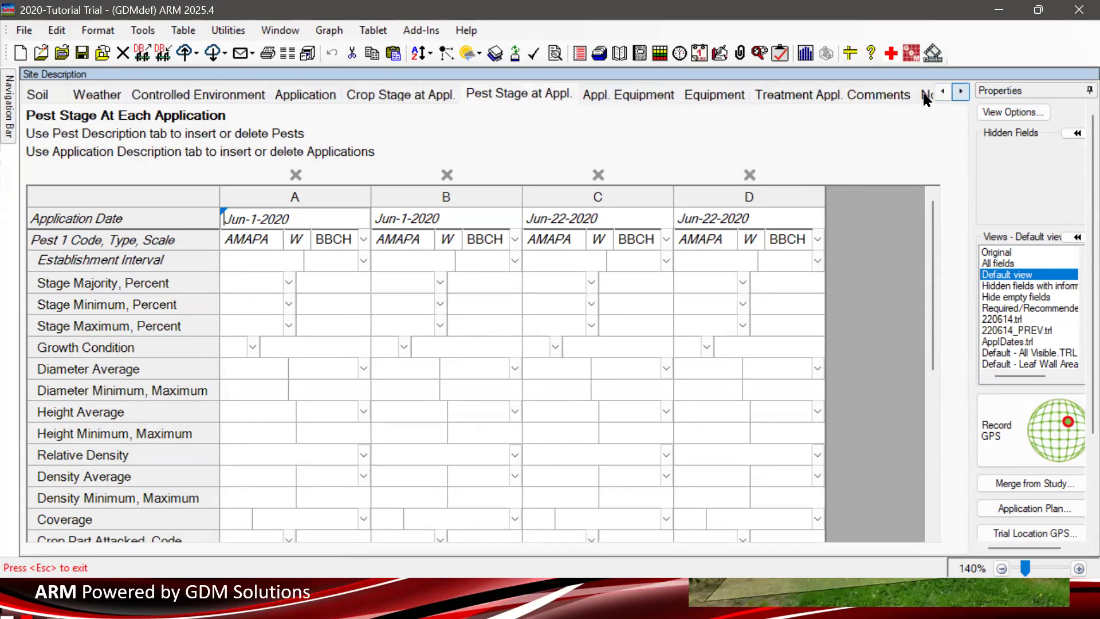
{"action": "left_click", "coordinate": [611, 91]}
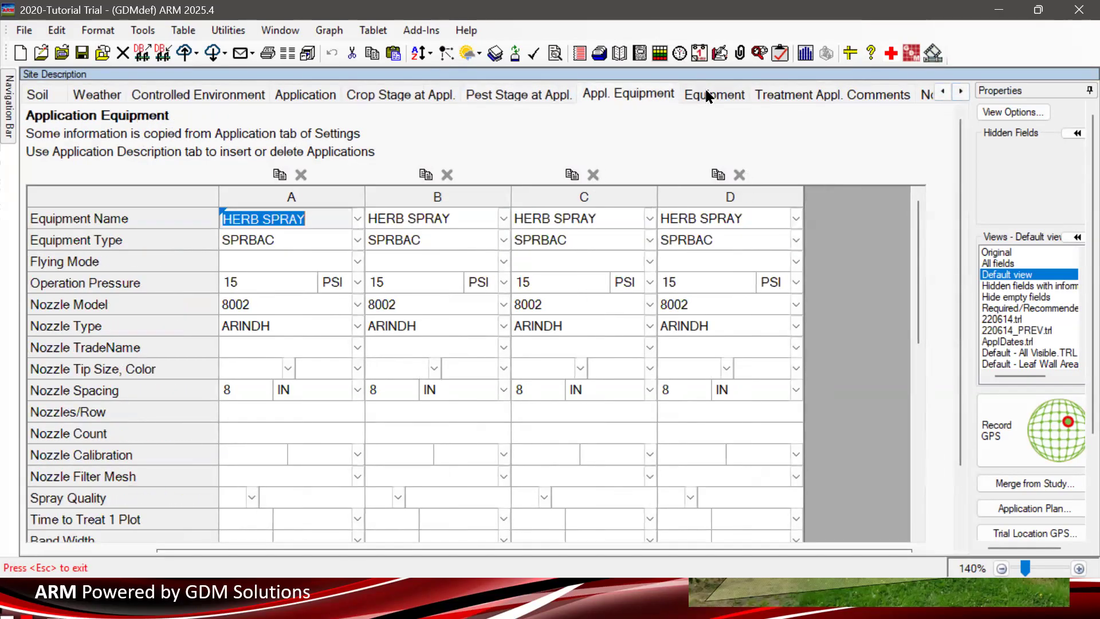
{"action": "left_click_drag", "start_coordinate": [918, 239], "coordinate": [897, 484]}
{"action": "left_click", "coordinate": [244, 401]}
{"action": "left_click", "coordinate": [244, 404]}
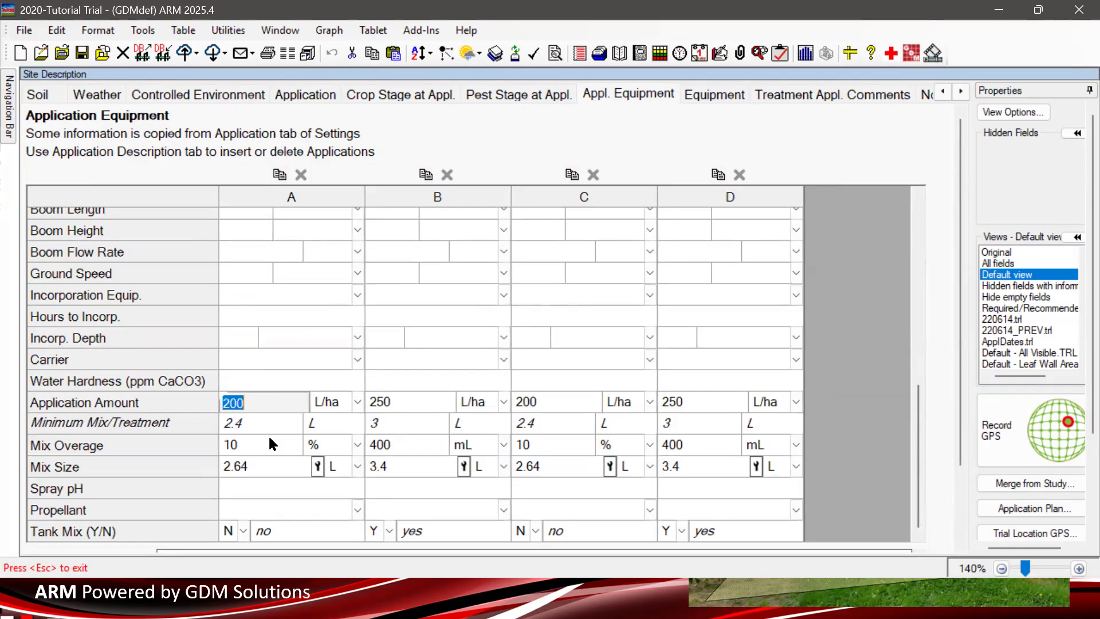
{"action": "left_click", "coordinate": [269, 448]}
{"action": "left_click", "coordinate": [269, 447]}
{"action": "left_click", "coordinate": [268, 462]}
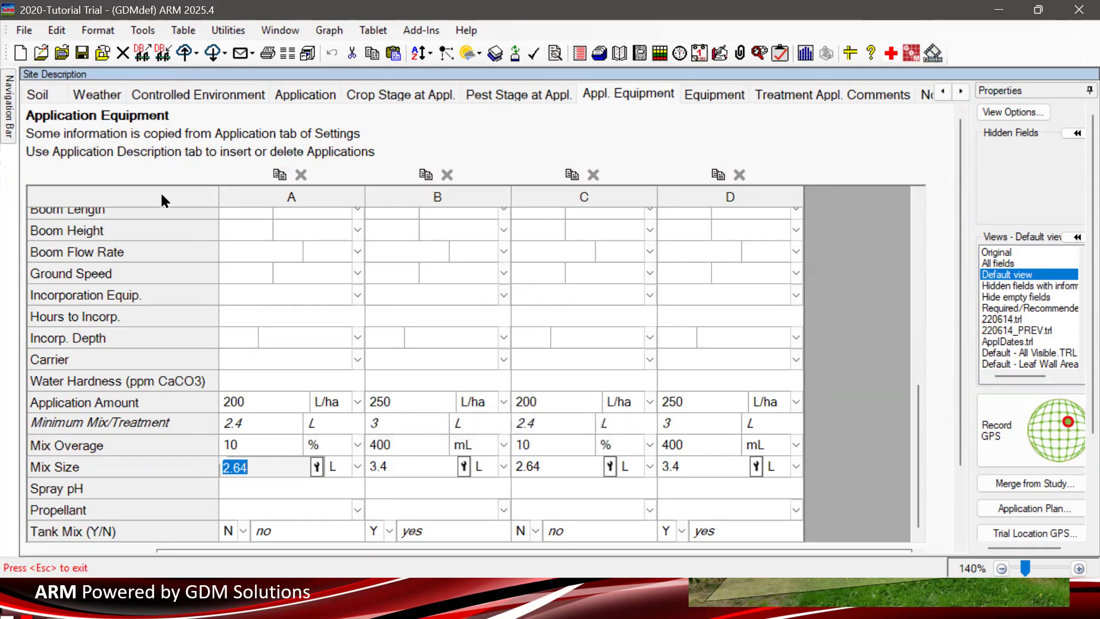
- Check the mix size calculation on the trial Settings Application tab, then close Settings
{"action": "left_click", "coordinate": [9, 129]}
{"action": "left_click", "coordinate": [98, 370]}
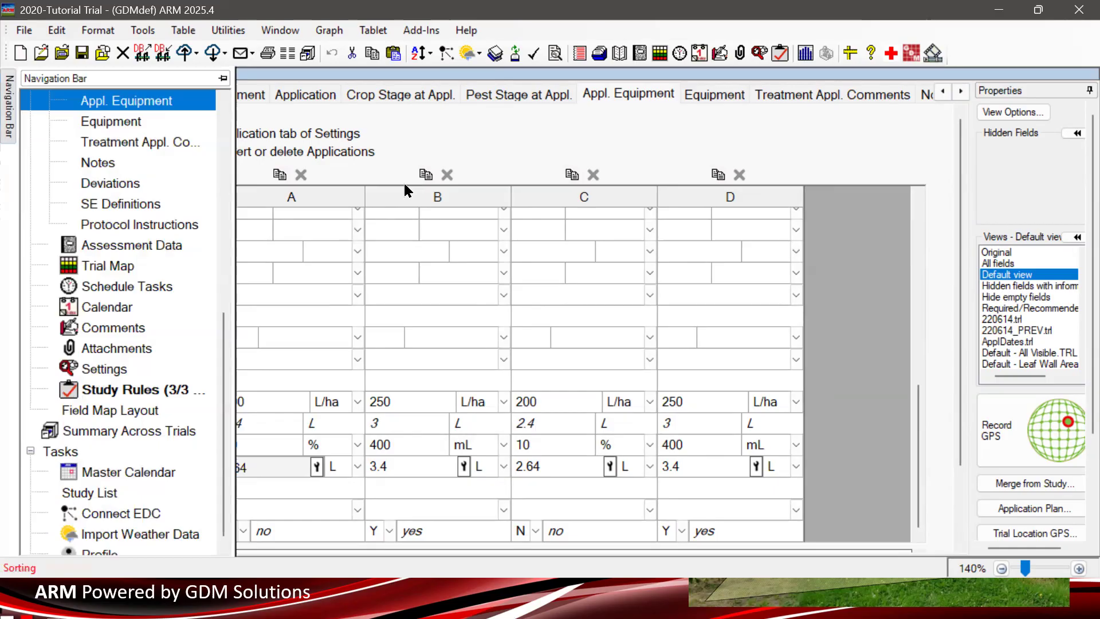
{"action": "left_click", "coordinate": [473, 90]}
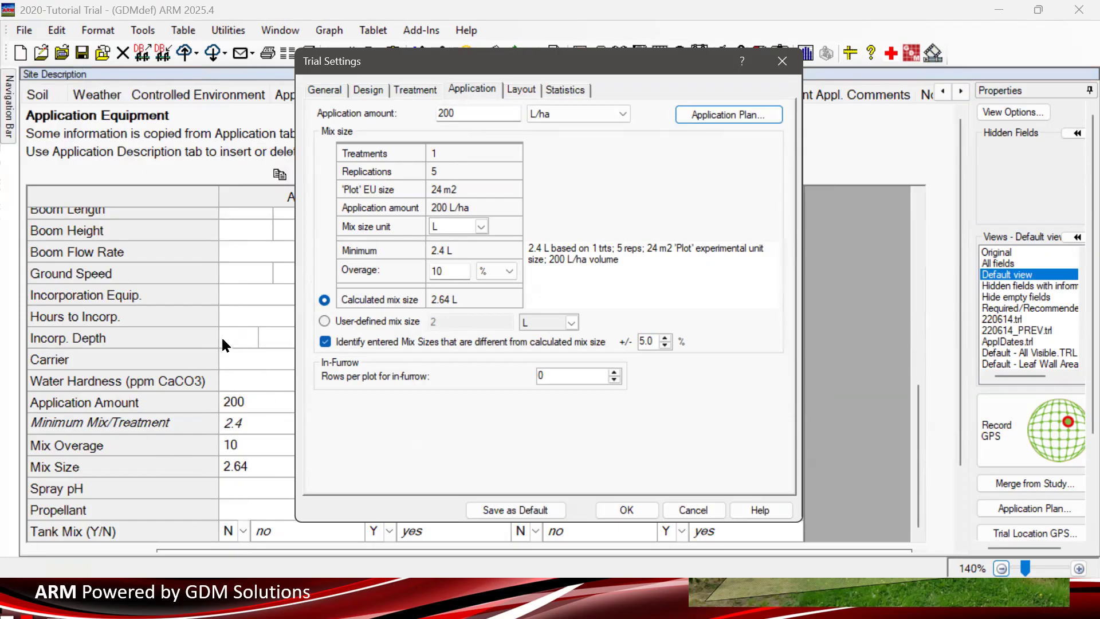
{"action": "left_click", "coordinate": [783, 61]}
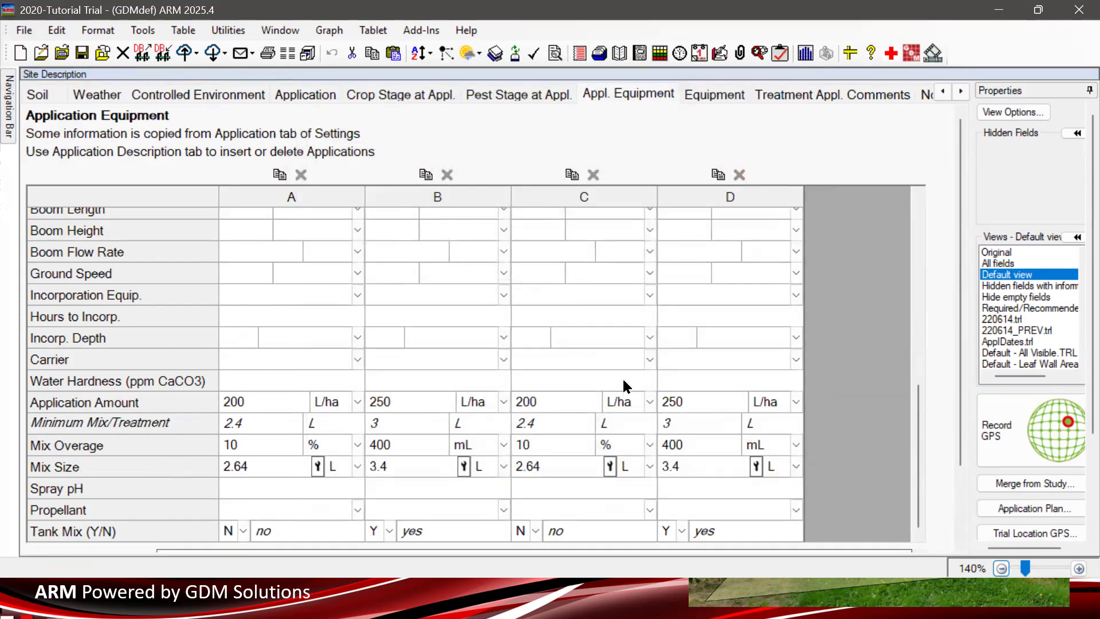
- Review column D's mix overage units, select Application Amount through Mix Size, then view Equipment
{"action": "left_click", "coordinate": [752, 440]}
{"action": "left_click_drag", "start_coordinate": [253, 400], "coordinate": [714, 475]}
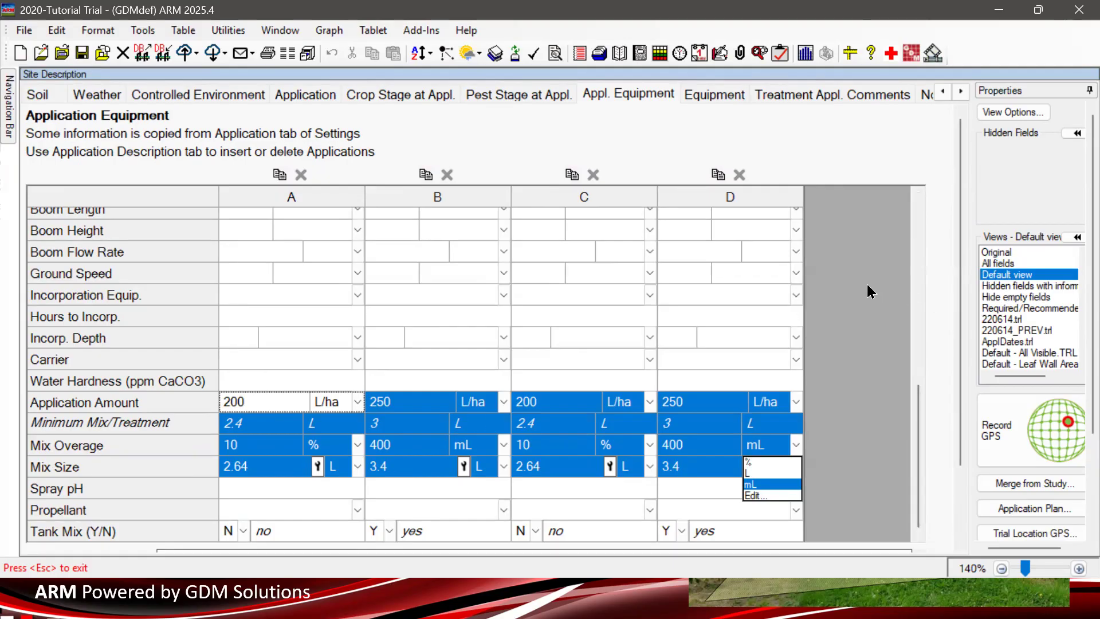
{"action": "left_click", "coordinate": [711, 96]}
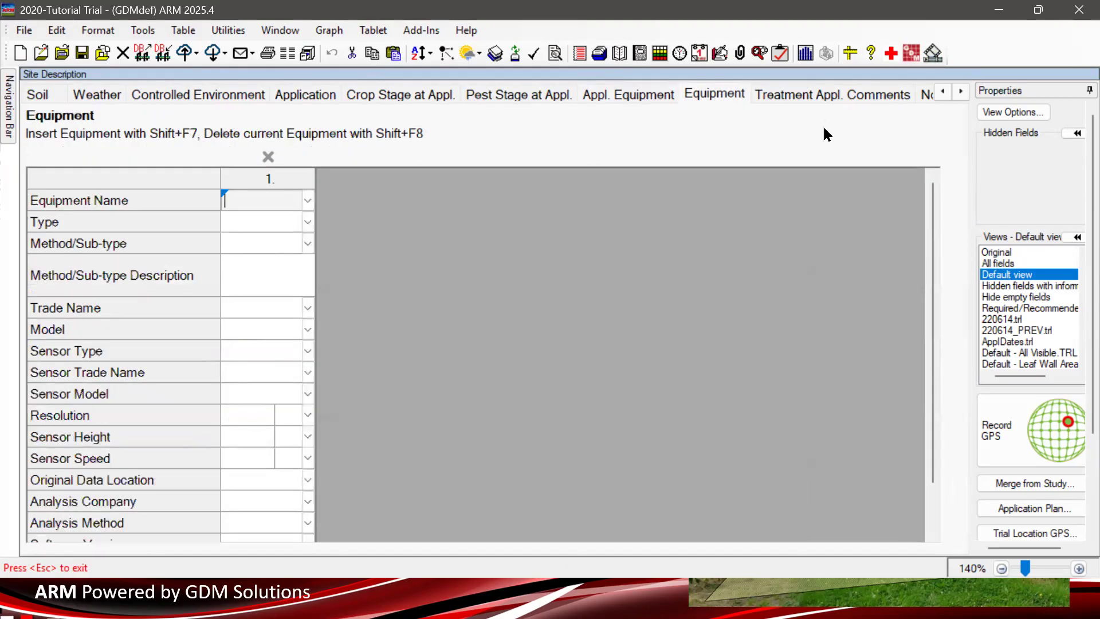
- Look at the Treatment Application comments, clicking into the comment and treatment number fields
{"action": "left_click", "coordinate": [808, 95]}
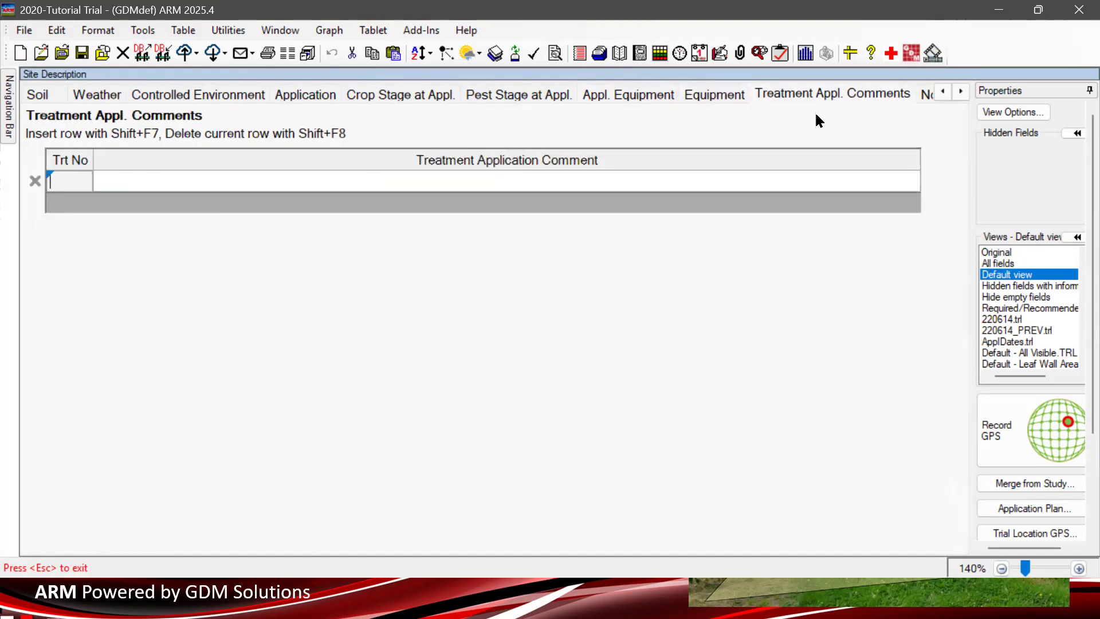
{"action": "left_click", "coordinate": [230, 185]}
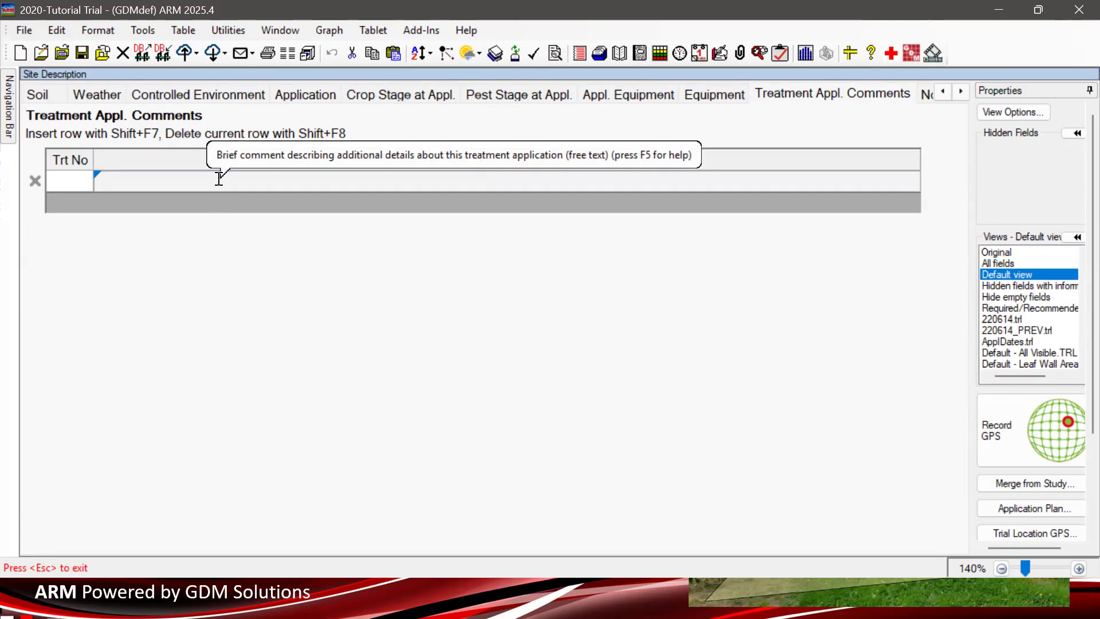
{"action": "left_click", "coordinate": [81, 176]}
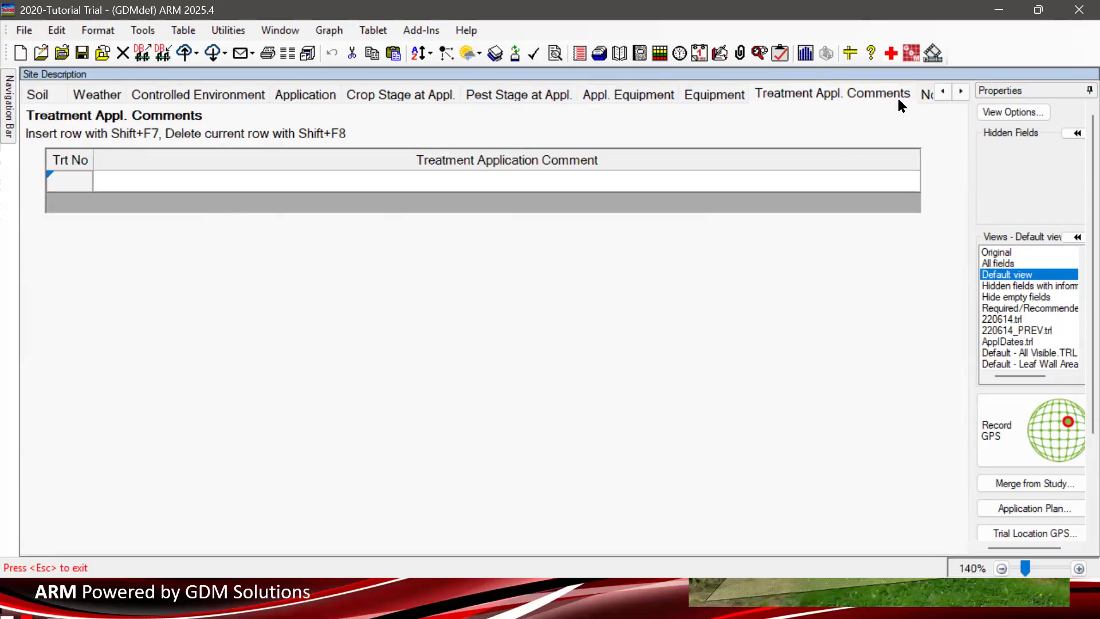
- Bring up the trial Notes and select part of the automatic status note text
{"action": "left_click", "coordinate": [962, 91]}
{"action": "left_click", "coordinate": [966, 92]}
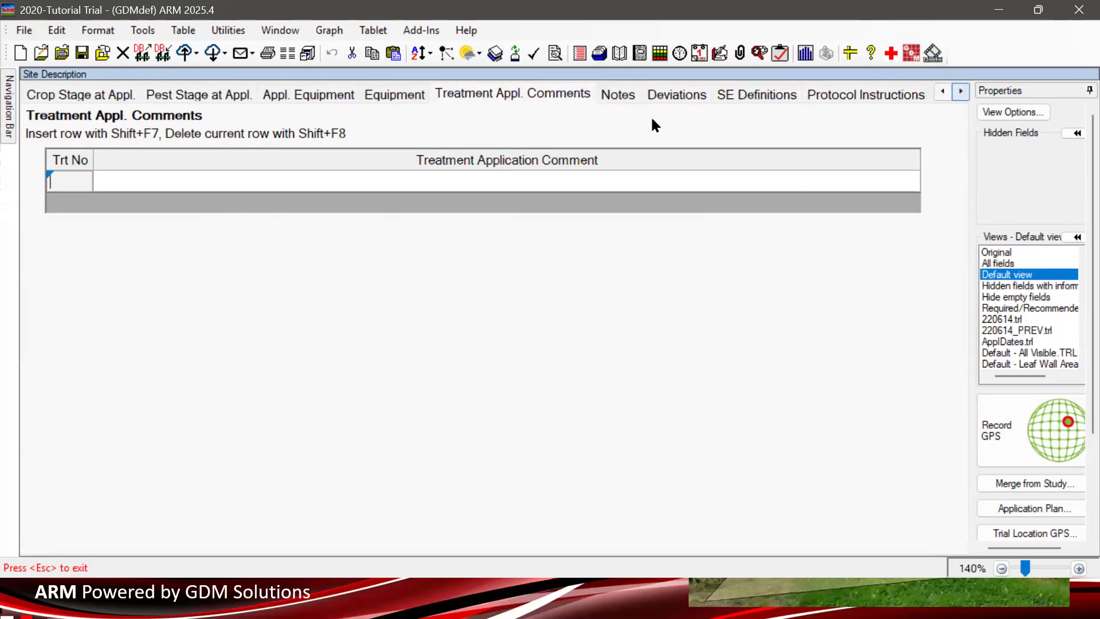
{"action": "left_click", "coordinate": [634, 99]}
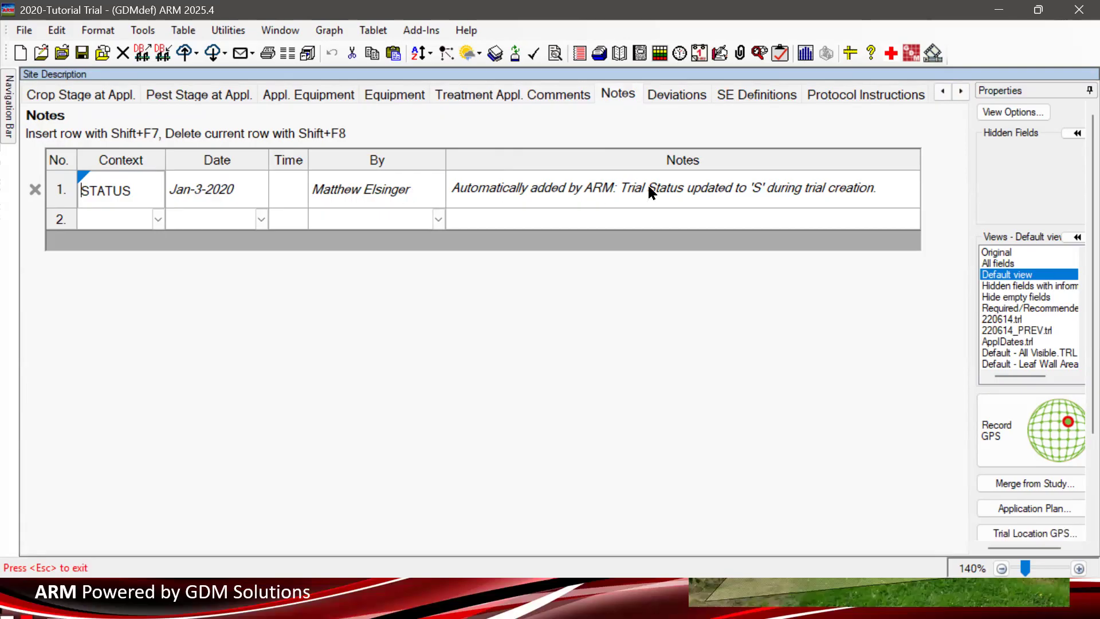
{"action": "left_click", "coordinate": [486, 189]}
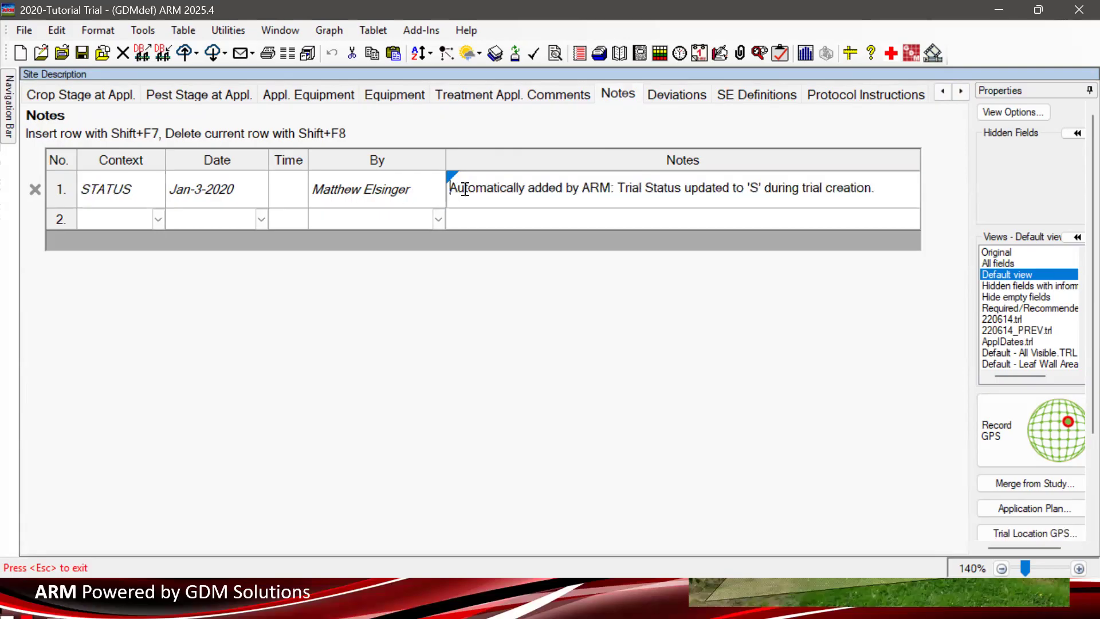
{"action": "left_click_drag", "start_coordinate": [456, 188], "coordinate": [603, 182]}
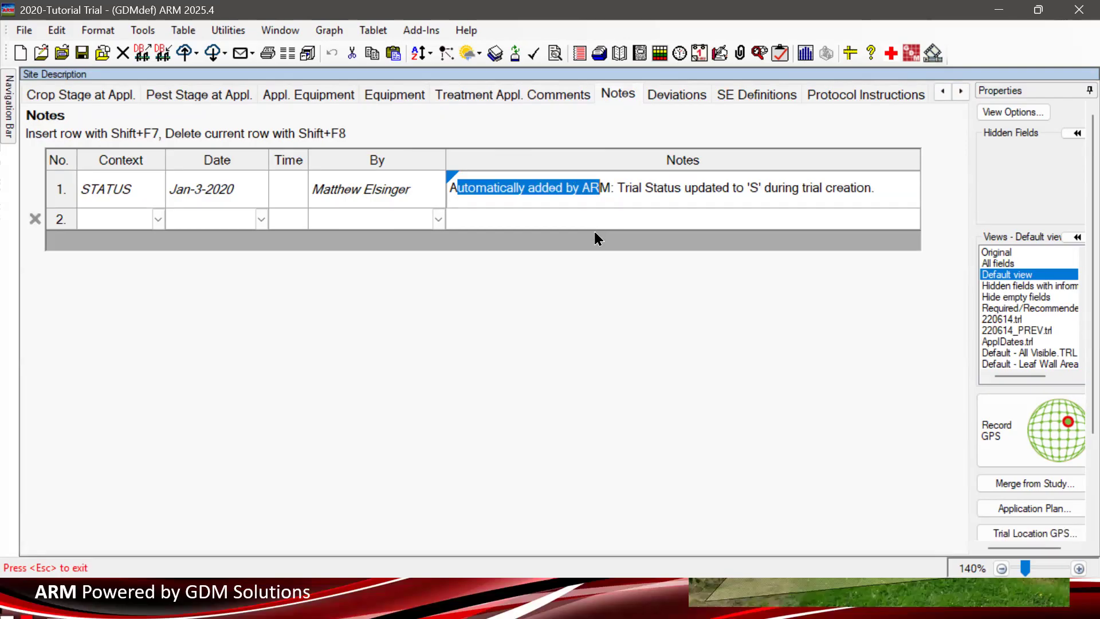
- Open note row 2's Context List, close it without choosing, then go to Deviations
{"action": "left_click", "coordinate": [110, 218]}
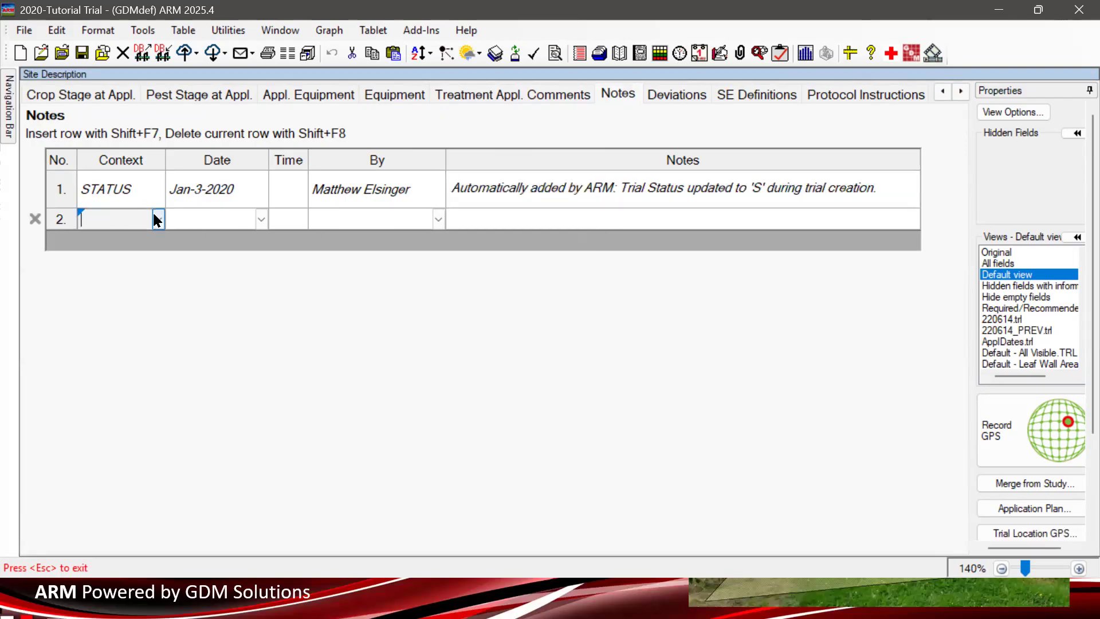
{"action": "left_click", "coordinate": [155, 220]}
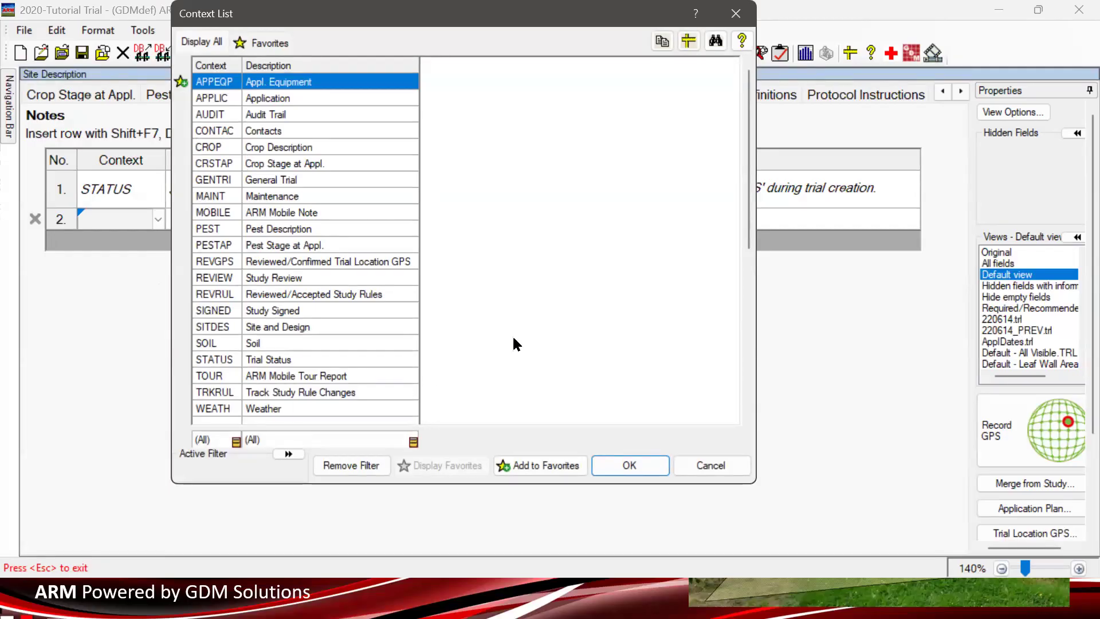
{"action": "left_click", "coordinate": [736, 13]}
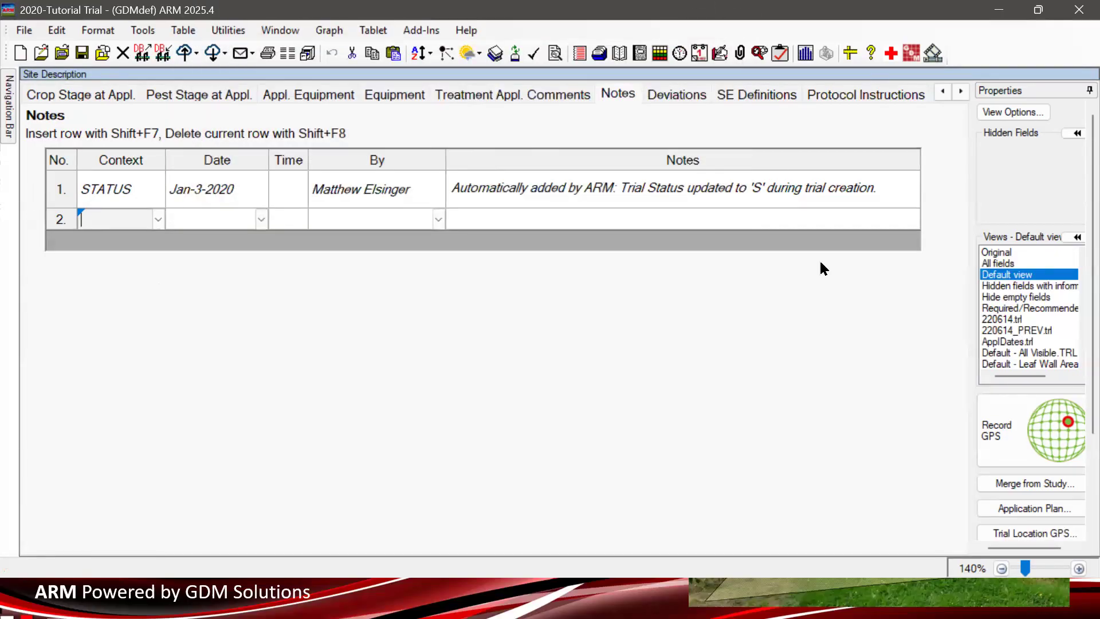
{"action": "left_click", "coordinate": [689, 100]}
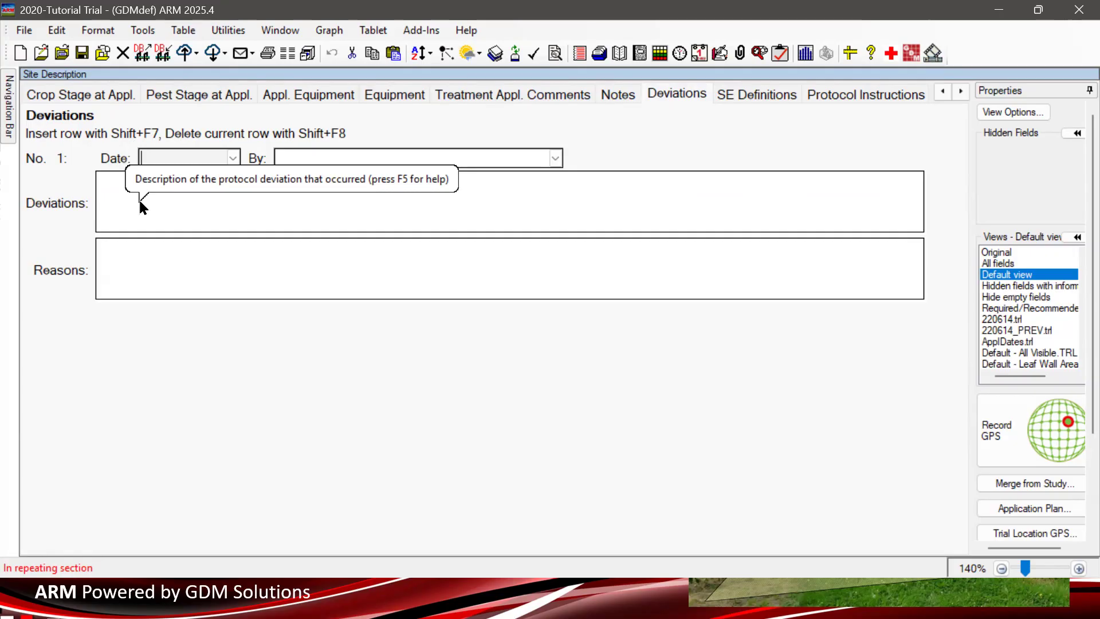
- Click into the Deviations and Reasons fields and insert a second deviation entry
{"action": "left_click", "coordinate": [297, 196]}
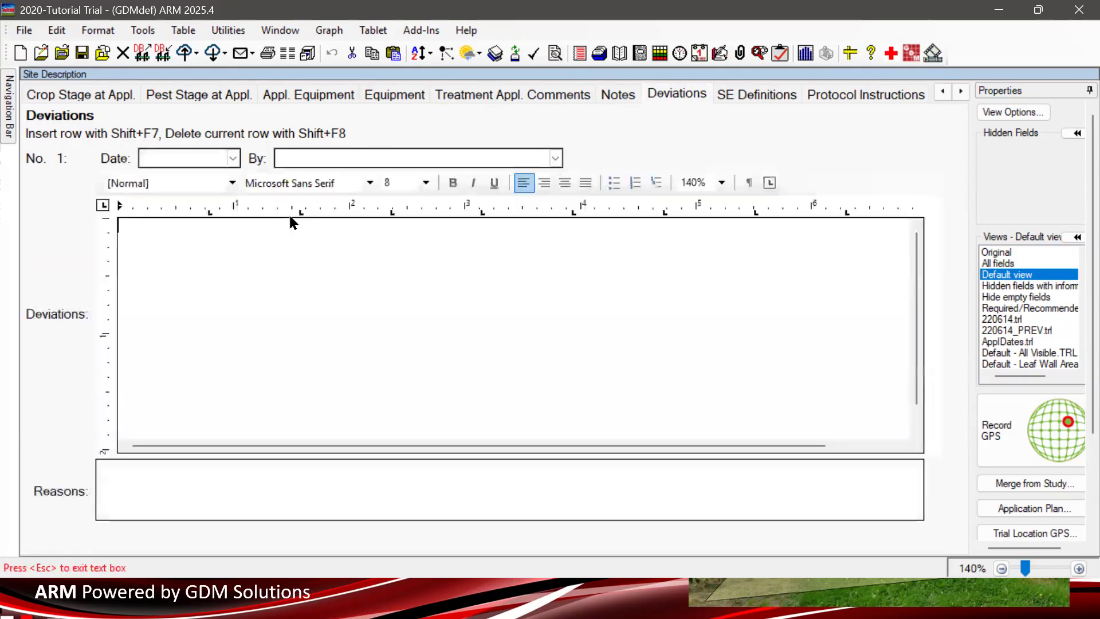
{"action": "left_click", "coordinate": [199, 478]}
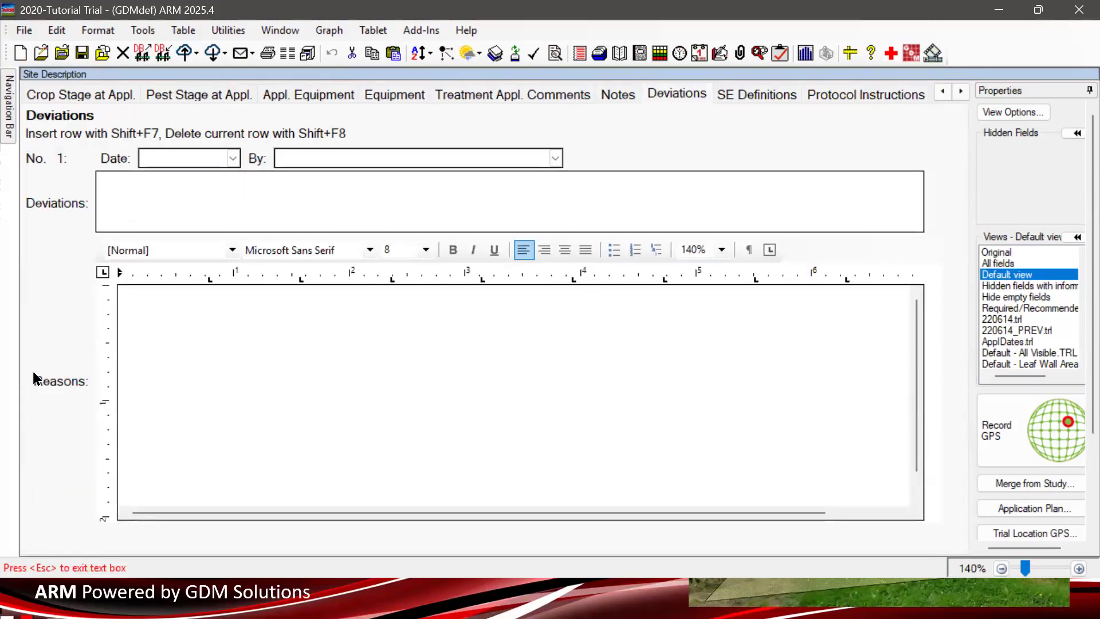
{"action": "scroll", "coordinate": [996, 351], "scroll_direction": "down", "scroll_amount": 2}
{"action": "scroll", "coordinate": [1030, 516], "scroll_direction": "down", "scroll_amount": 3}
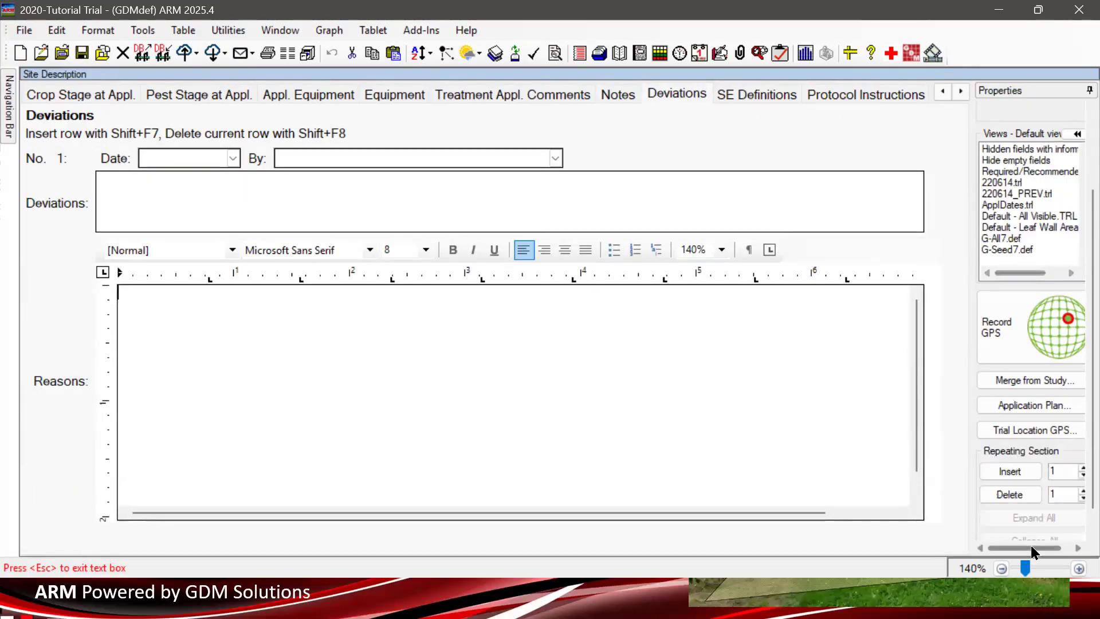
{"action": "left_click", "coordinate": [1012, 447]}
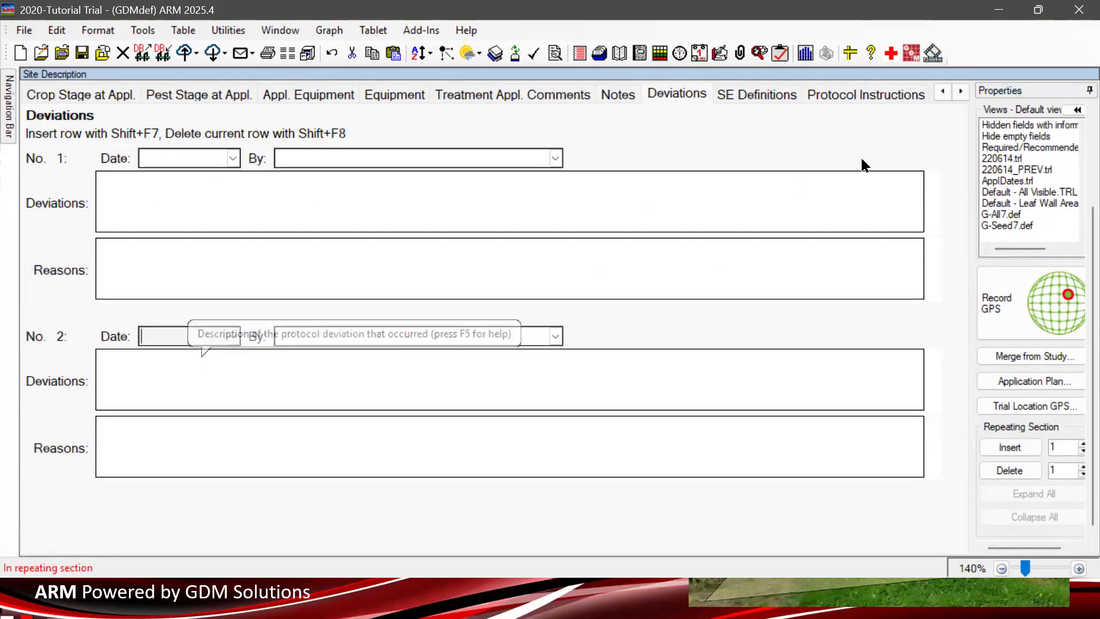
- Look over the SE Definitions page, then move on to Protocol Instructions
{"action": "left_click", "coordinate": [750, 93]}
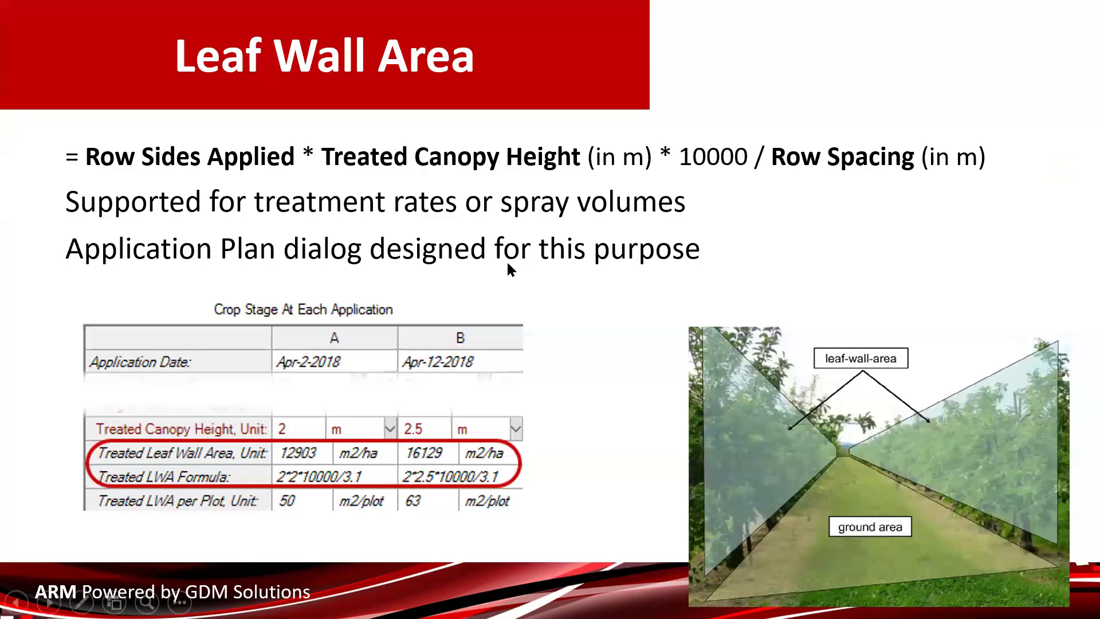
{"action": "left_click", "coordinate": [508, 266]}
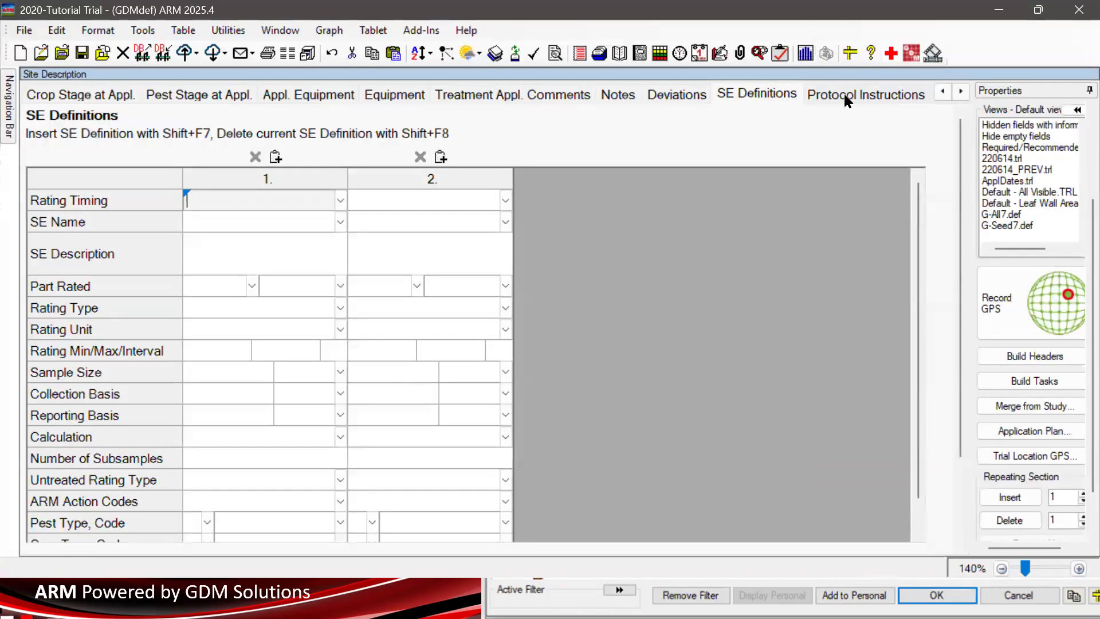
{"action": "left_click", "coordinate": [740, 97]}
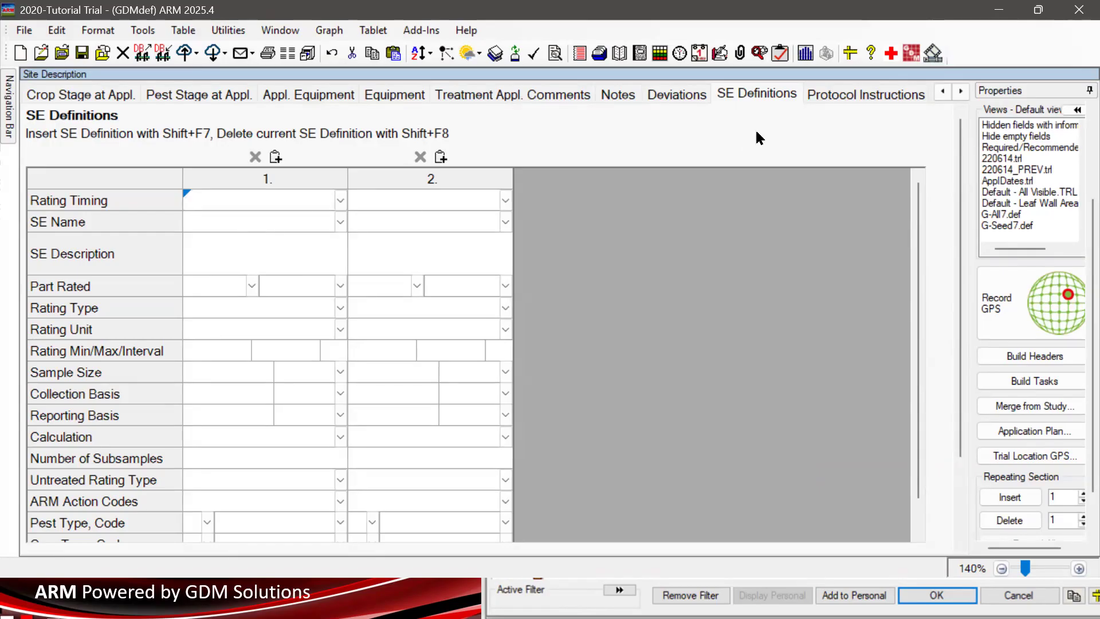
{"action": "left_click", "coordinate": [860, 94]}
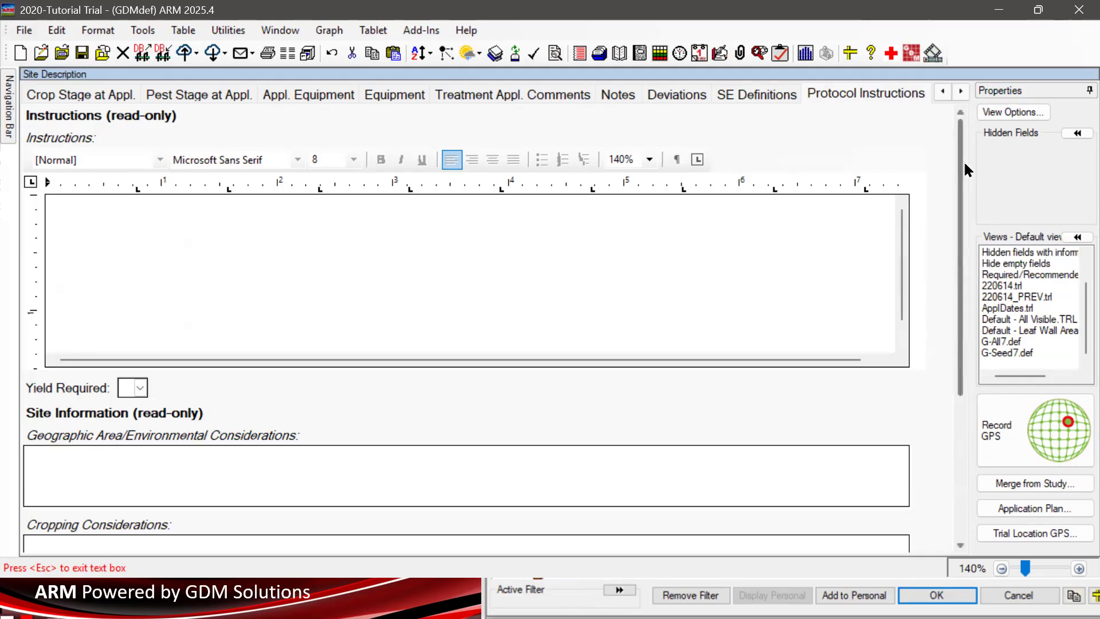
- Scroll the empty Protocol Instructions, then view Objectives/Conclusions and click into Materials and Methods
{"action": "left_click_drag", "start_coordinate": [963, 169], "coordinate": [958, 330]}
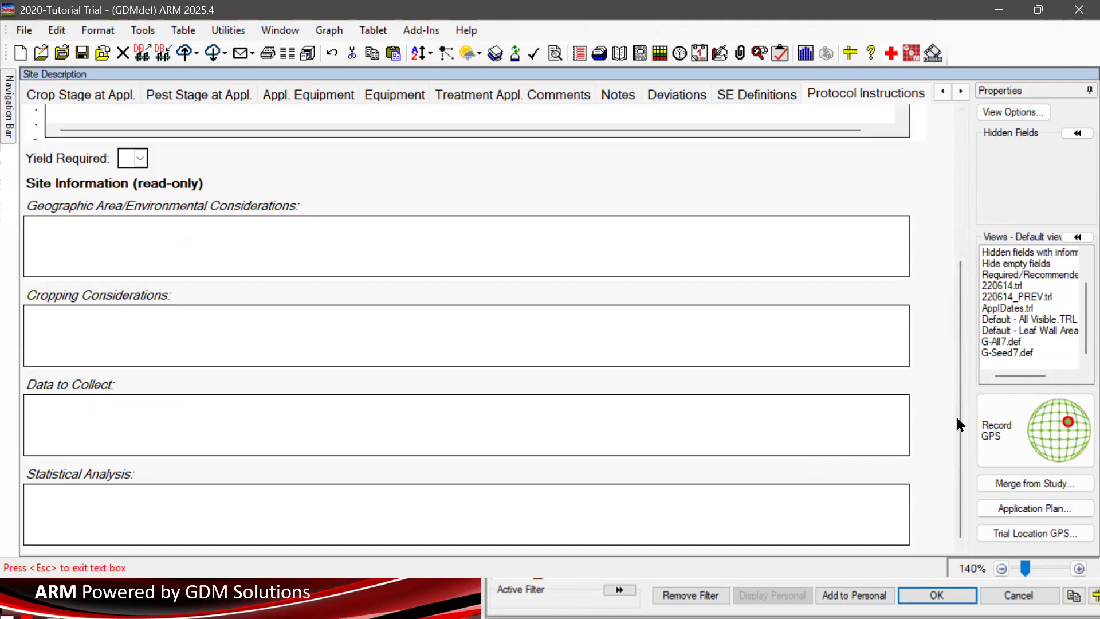
{"action": "left_click_drag", "start_coordinate": [962, 441], "coordinate": [986, 171]}
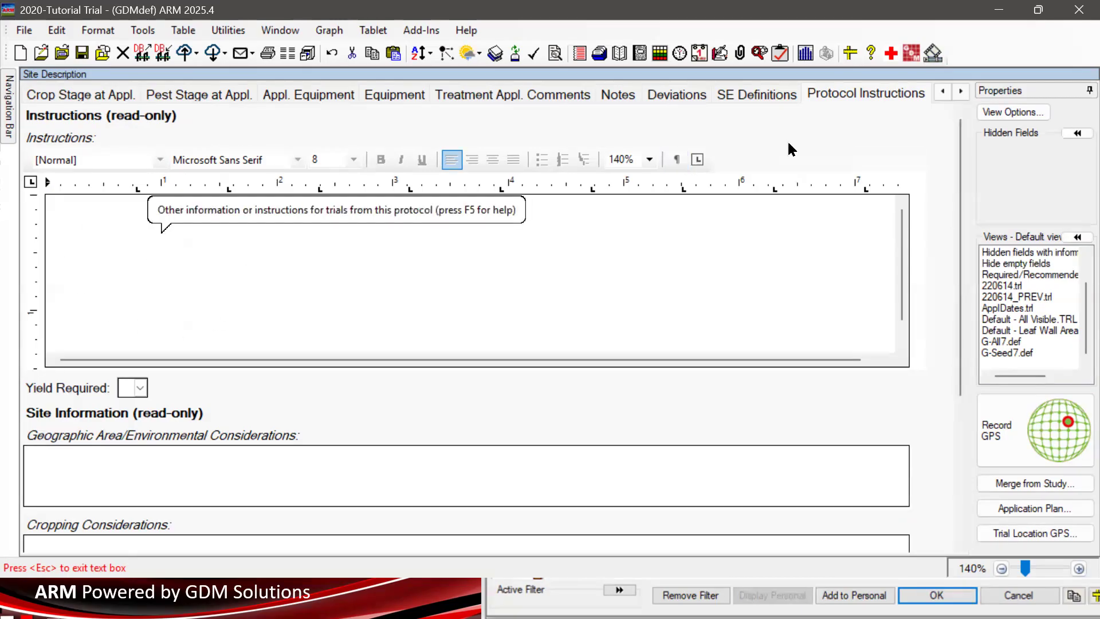
{"action": "left_click", "coordinate": [944, 91]}
{"action": "left_click", "coordinate": [943, 91]}
{"action": "left_click", "coordinate": [943, 91]}
{"action": "left_click", "coordinate": [943, 91]}
{"action": "left_click", "coordinate": [943, 92]}
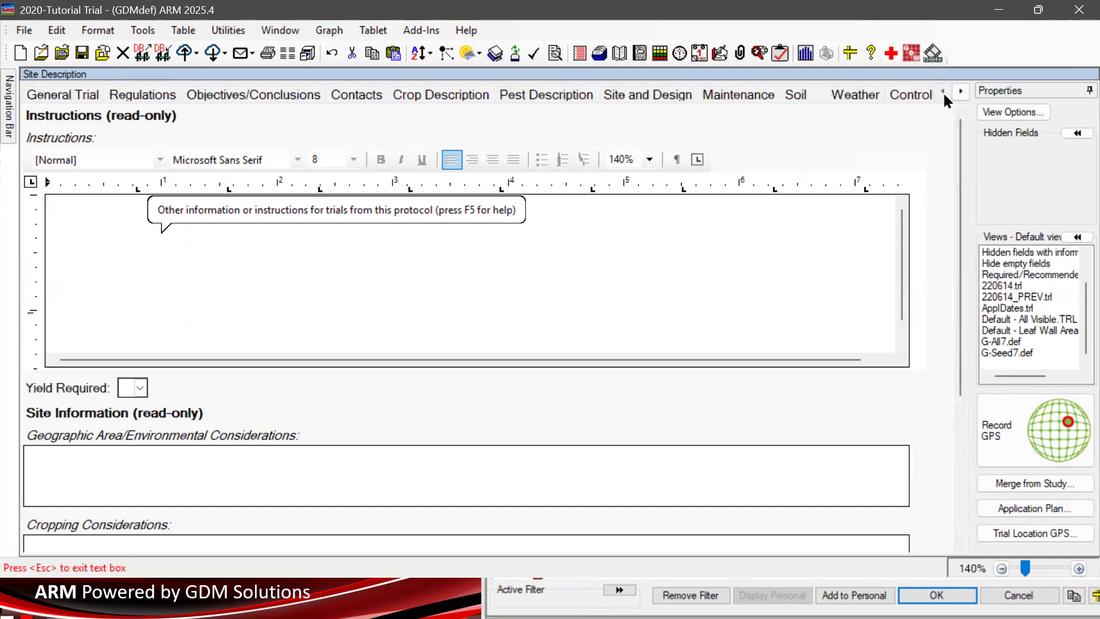
{"action": "left_click", "coordinate": [250, 92]}
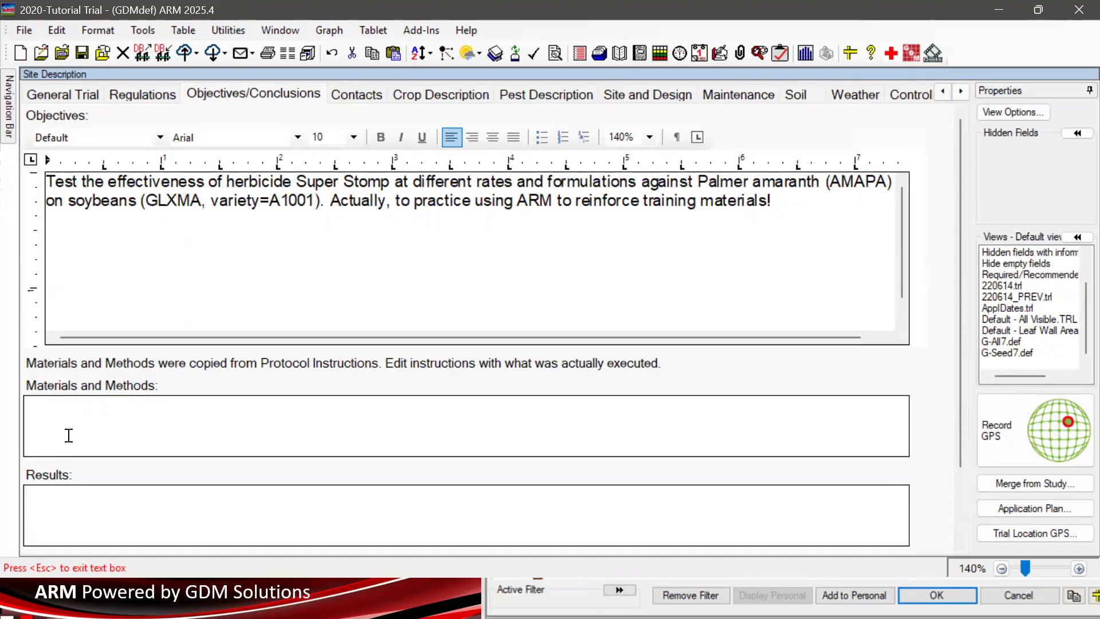
{"action": "left_click", "coordinate": [62, 410]}
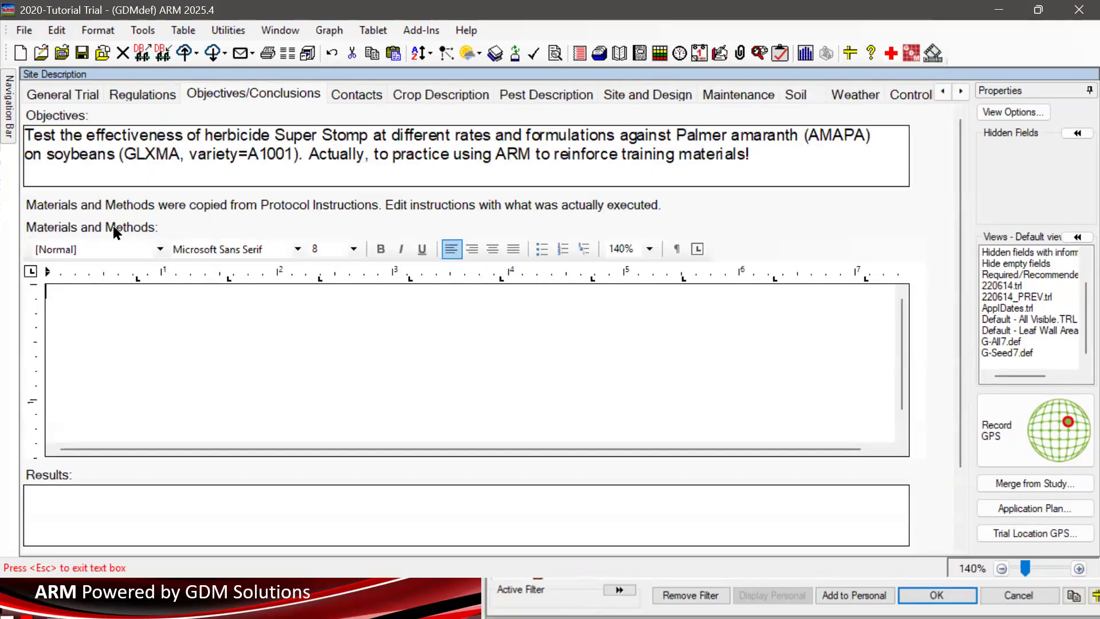